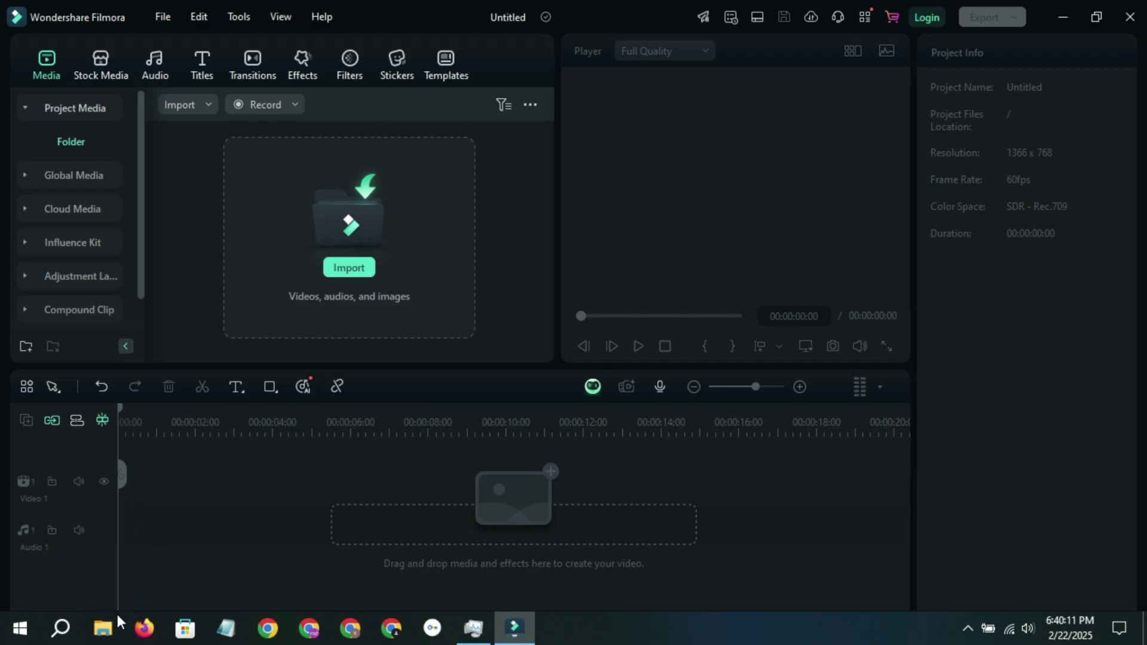
Step: Import Snapshot.PNG from the filmora snapshot folder in Documents into the project media
left_click(102, 627)
left_click(239, 215)
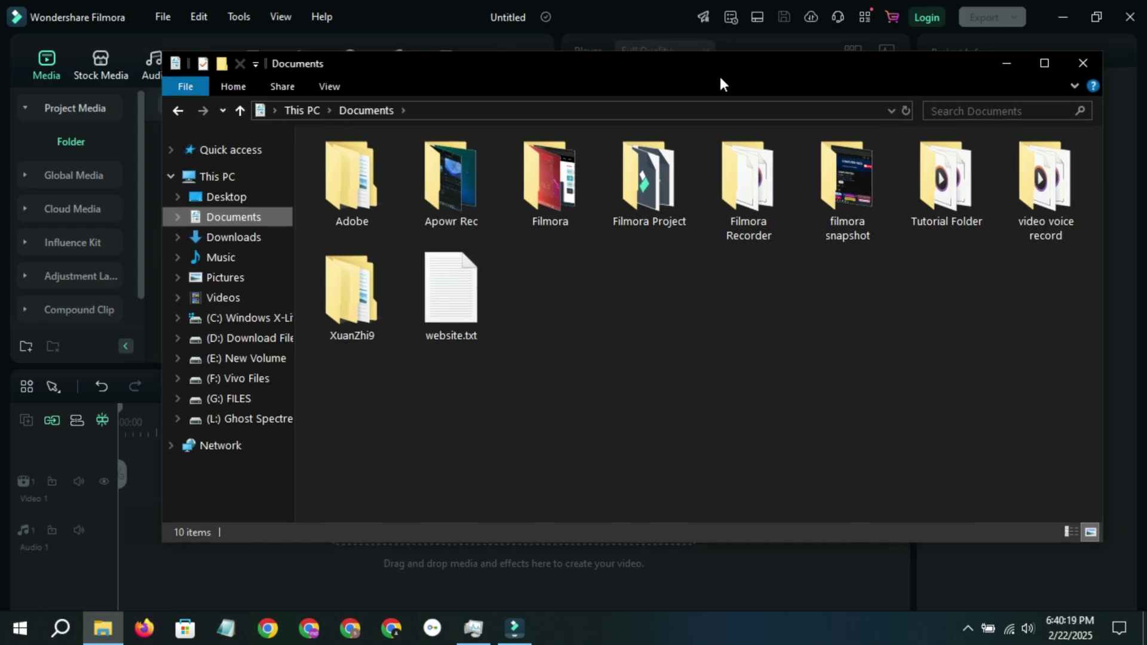
left_click(845, 175)
double_click(845, 176)
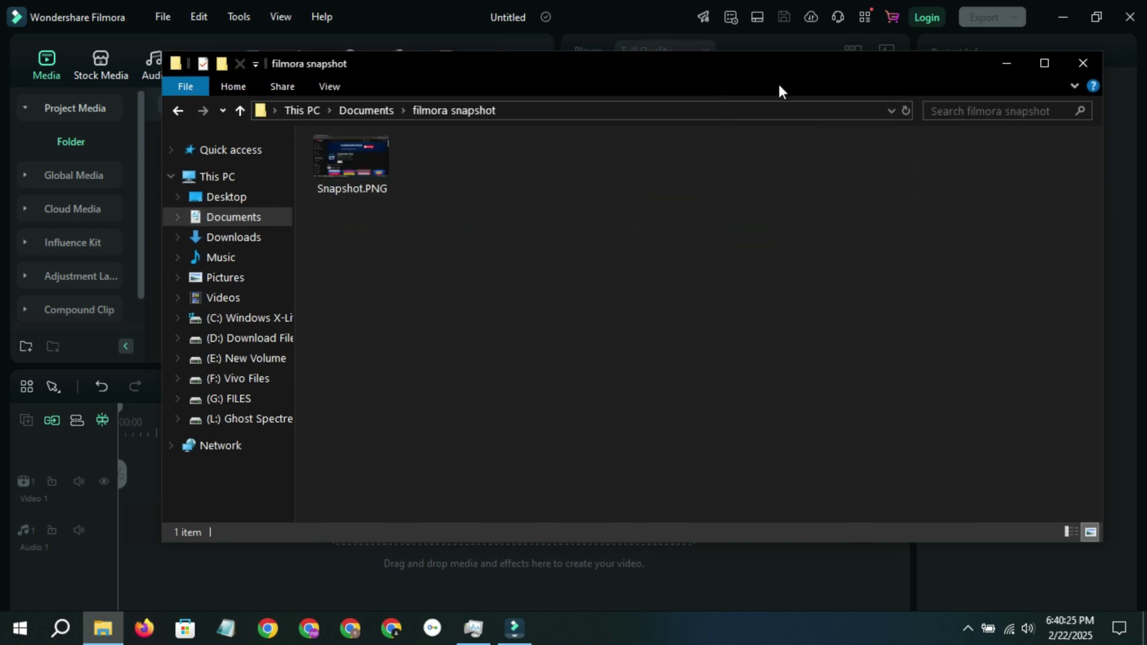
left_click_drag(776, 59, 838, 63)
left_click(433, 177)
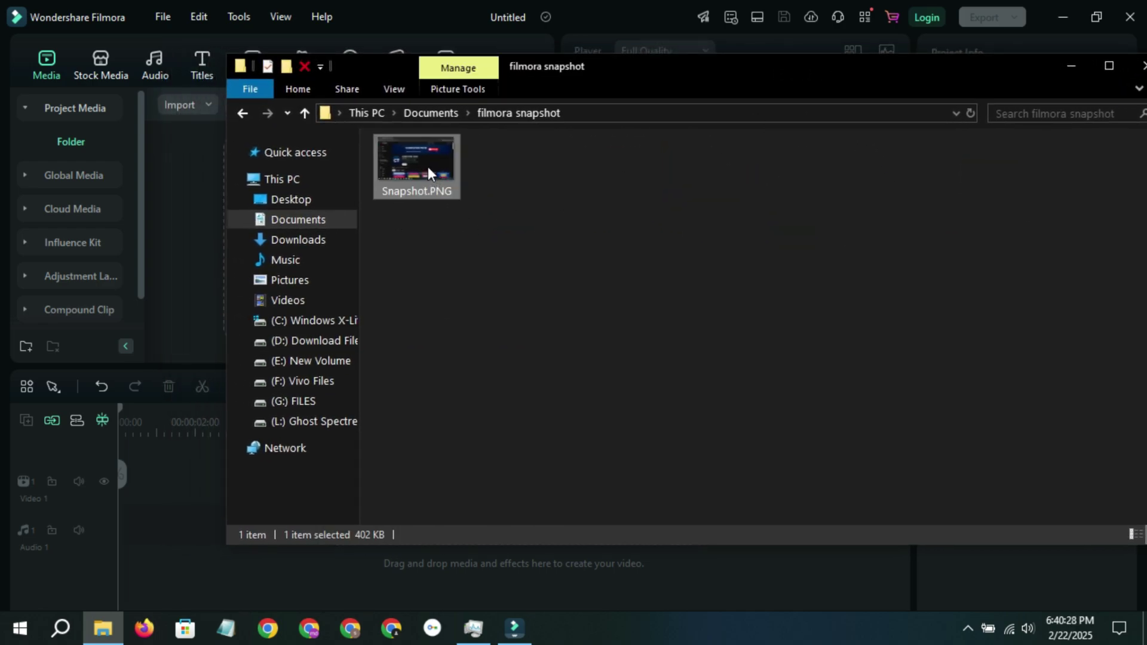
left_click_drag(428, 167, 154, 234)
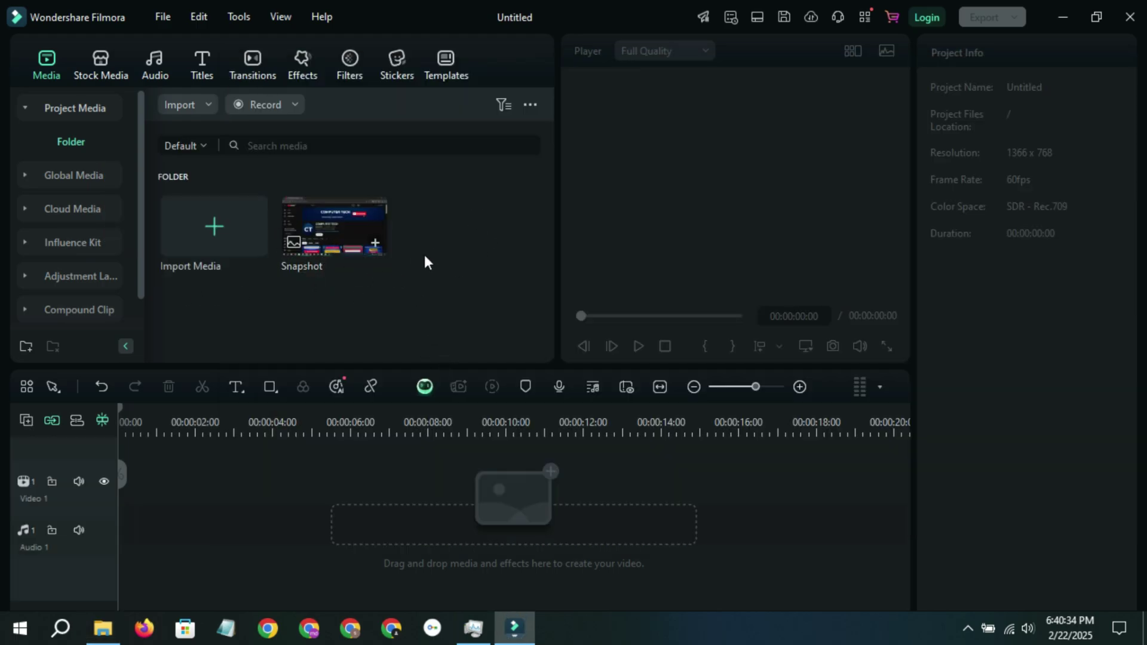
Step: Place the Snapshot image at the start of the Video 1 track and preview it full screen
left_click_drag(343, 230, 154, 519)
left_click_drag(313, 415, 262, 414)
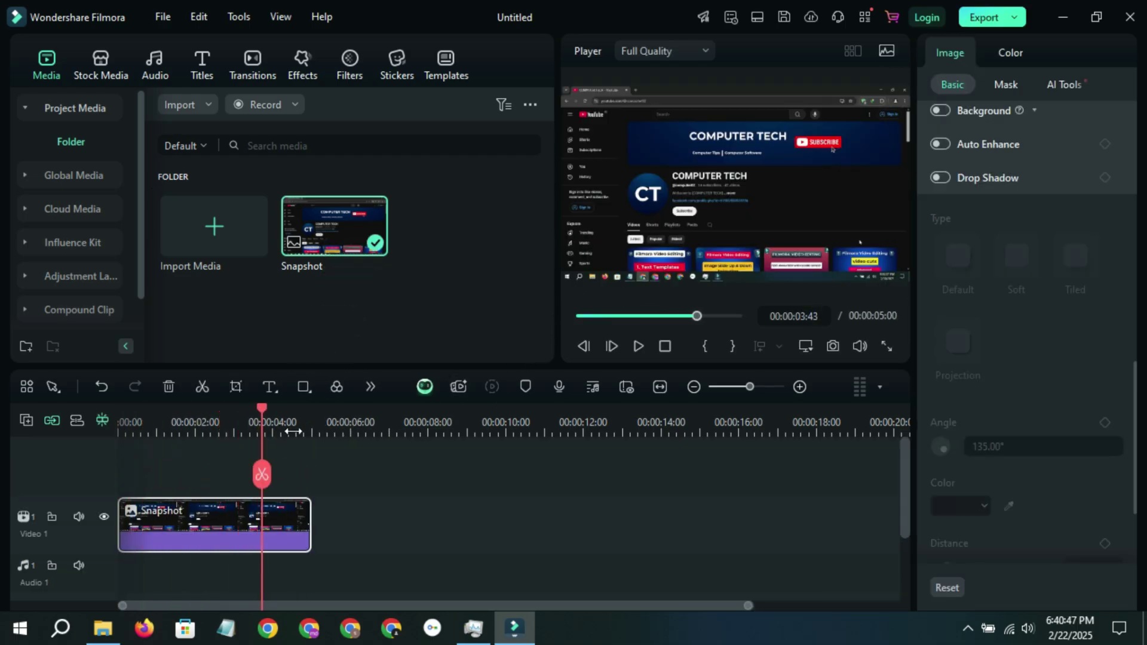
left_click(878, 350)
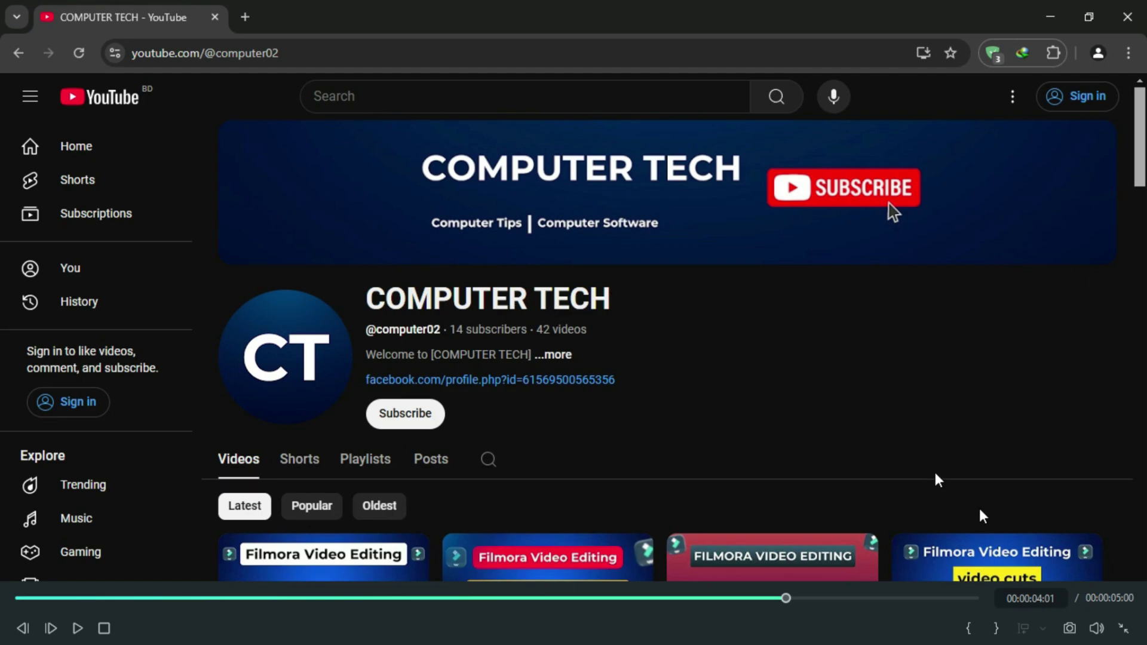
key("Escape")
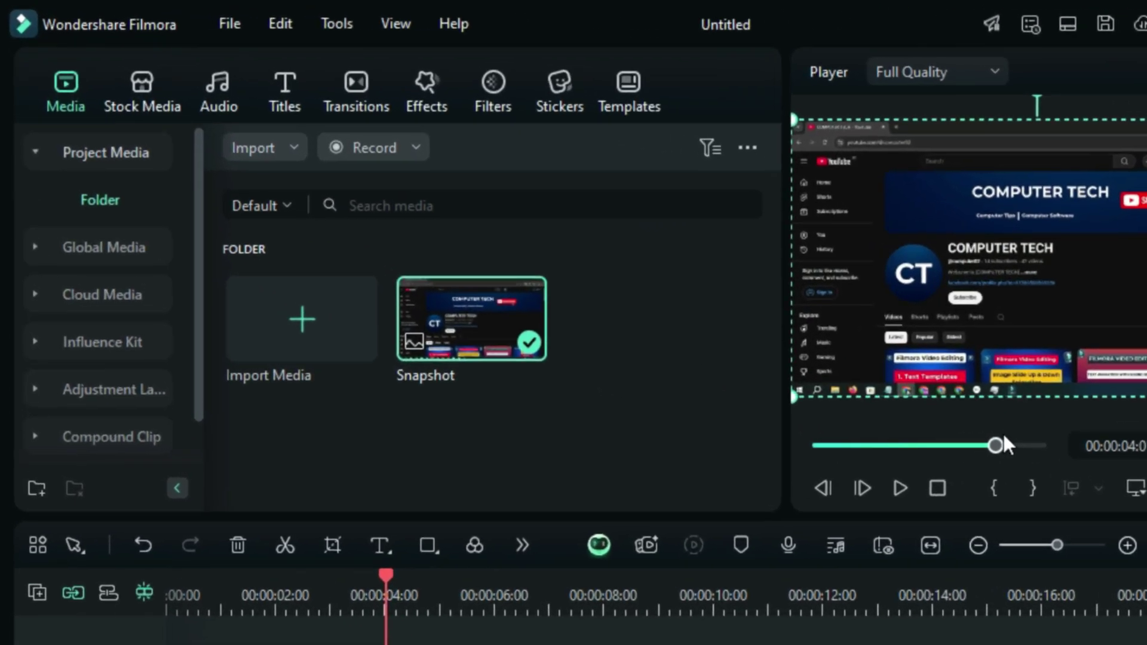
Step: Add the Vitality Yellow solid color above the Snapshot clip and fit its duration to 5 seconds
left_click(101, 66)
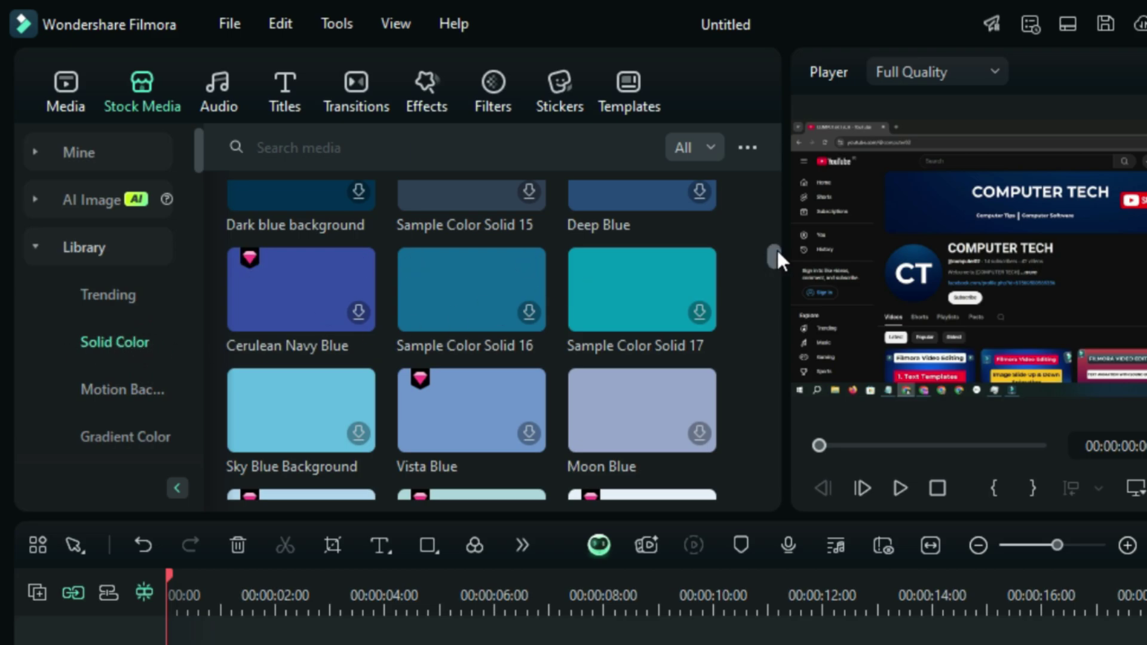
left_click_drag(777, 251, 739, 426)
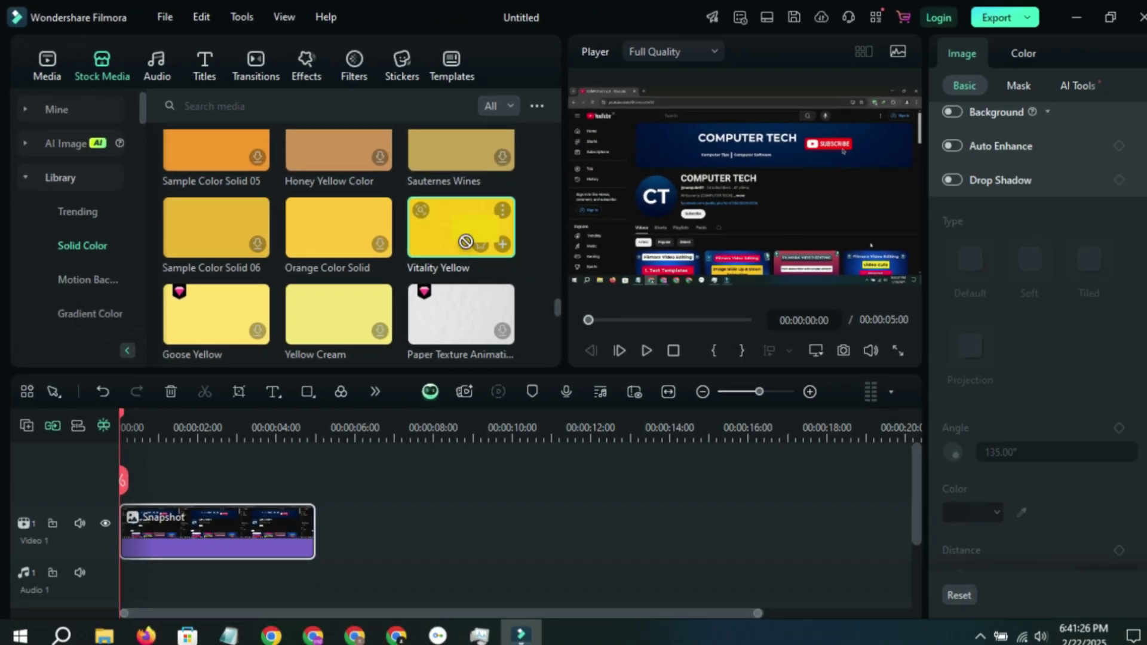
left_click_drag(628, 302, 196, 644)
left_click_drag(138, 473, 121, 474)
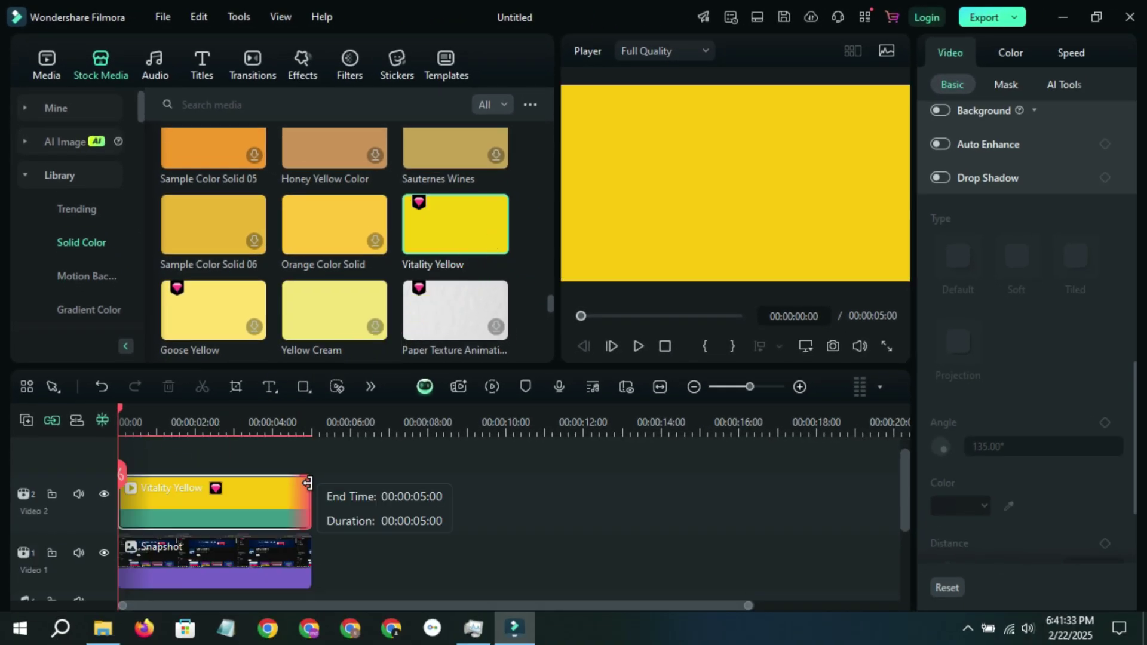
left_click_drag(309, 483, 464, 496)
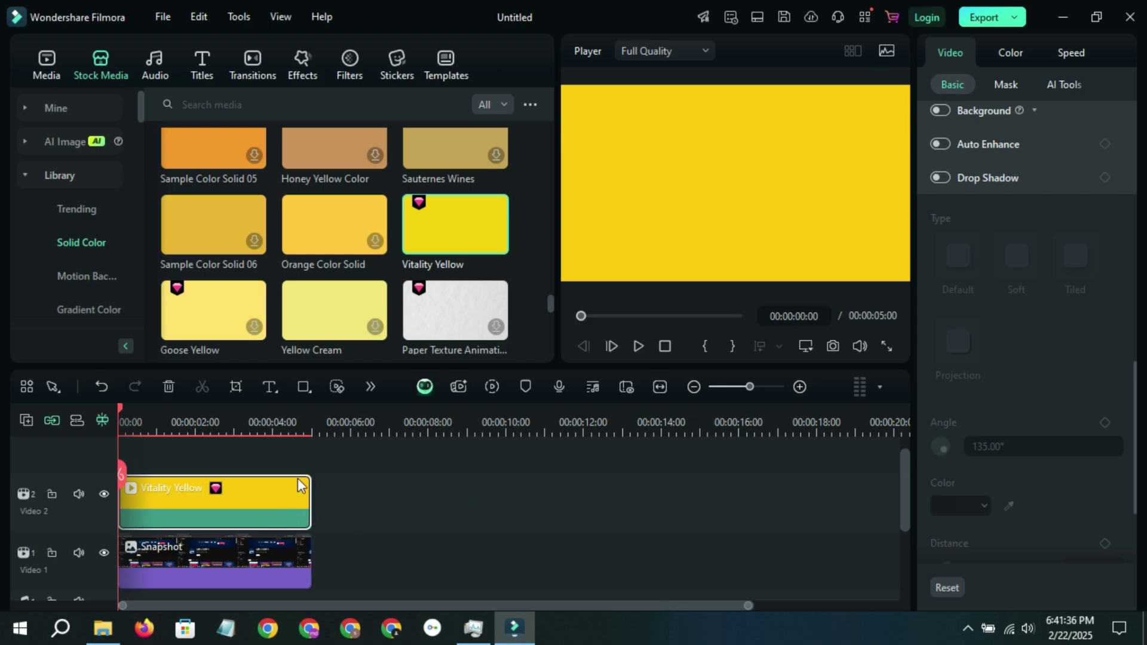
left_click_drag(220, 427, 149, 424)
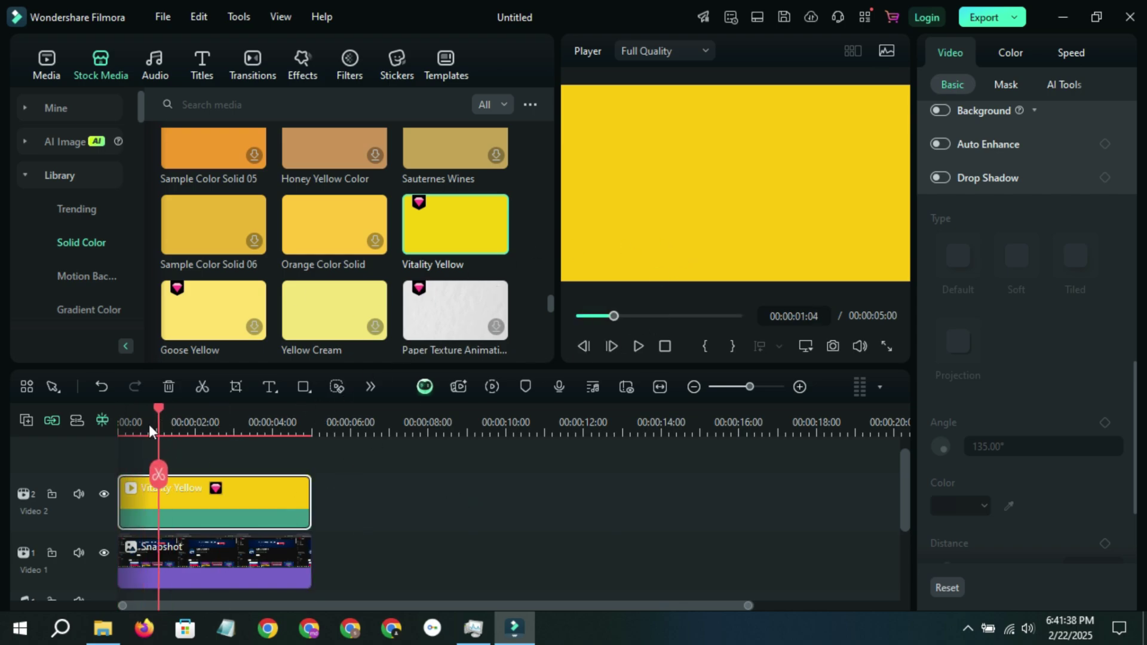
left_click_drag(303, 493, 303, 493)
left_click(166, 421)
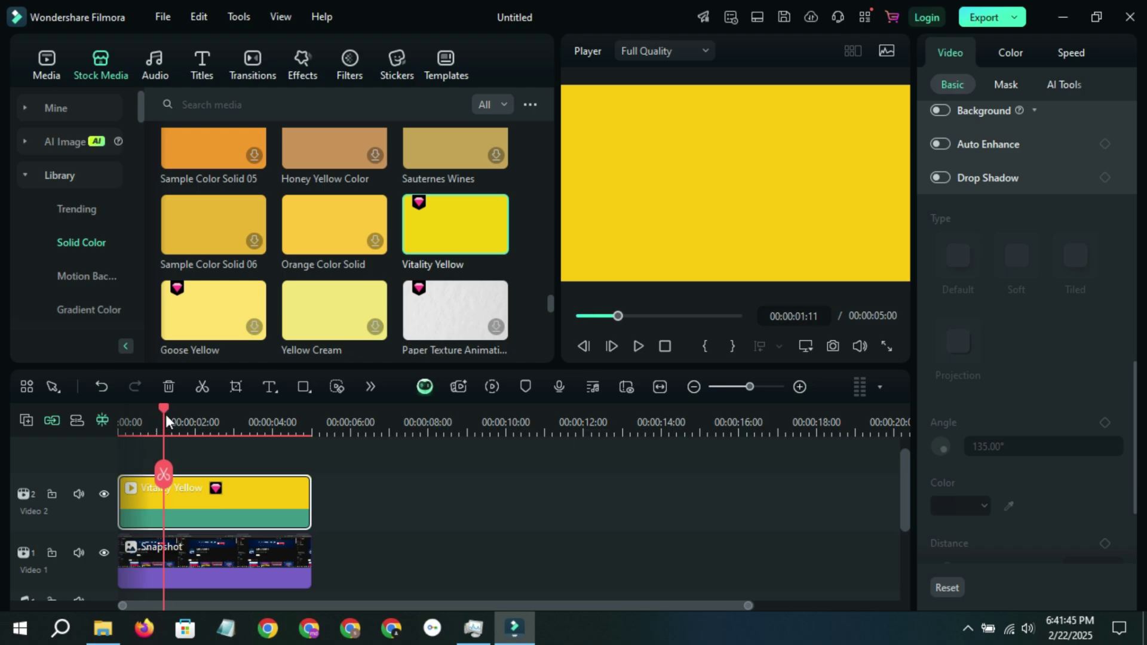
left_click(210, 420)
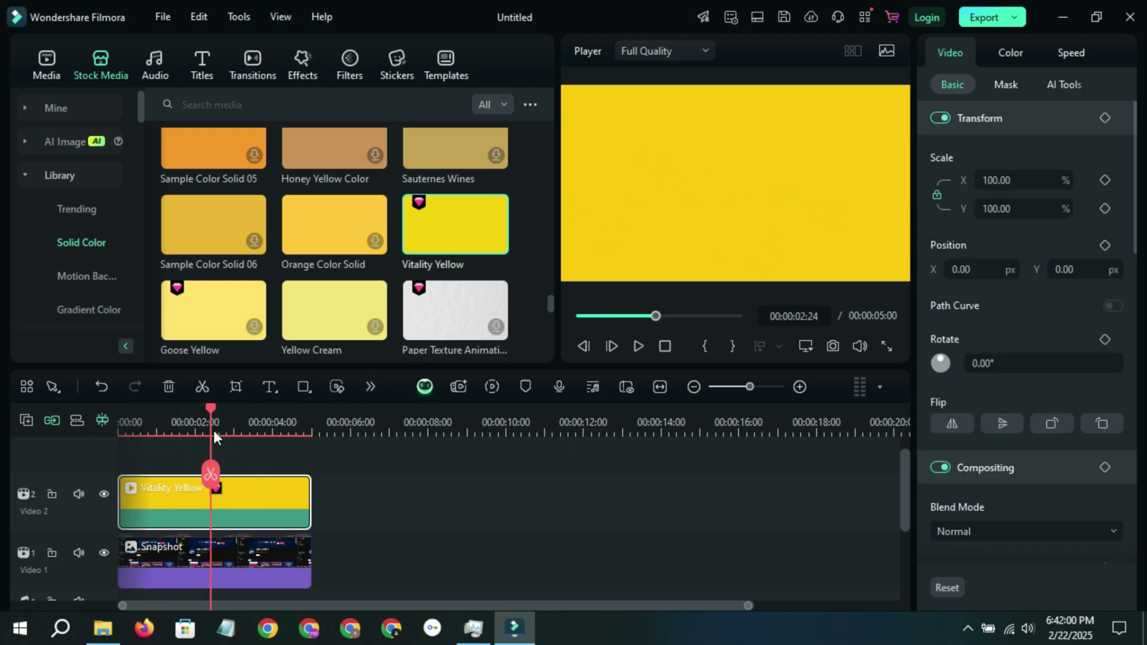
left_click(180, 423)
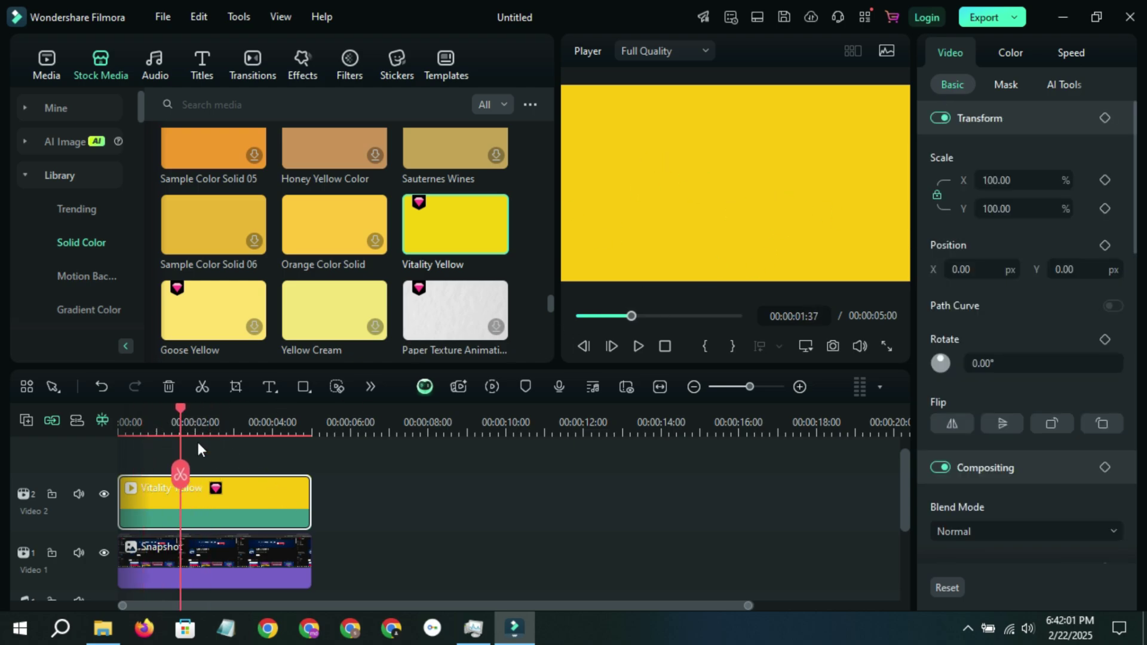
scroll(287, 503, "down", 1)
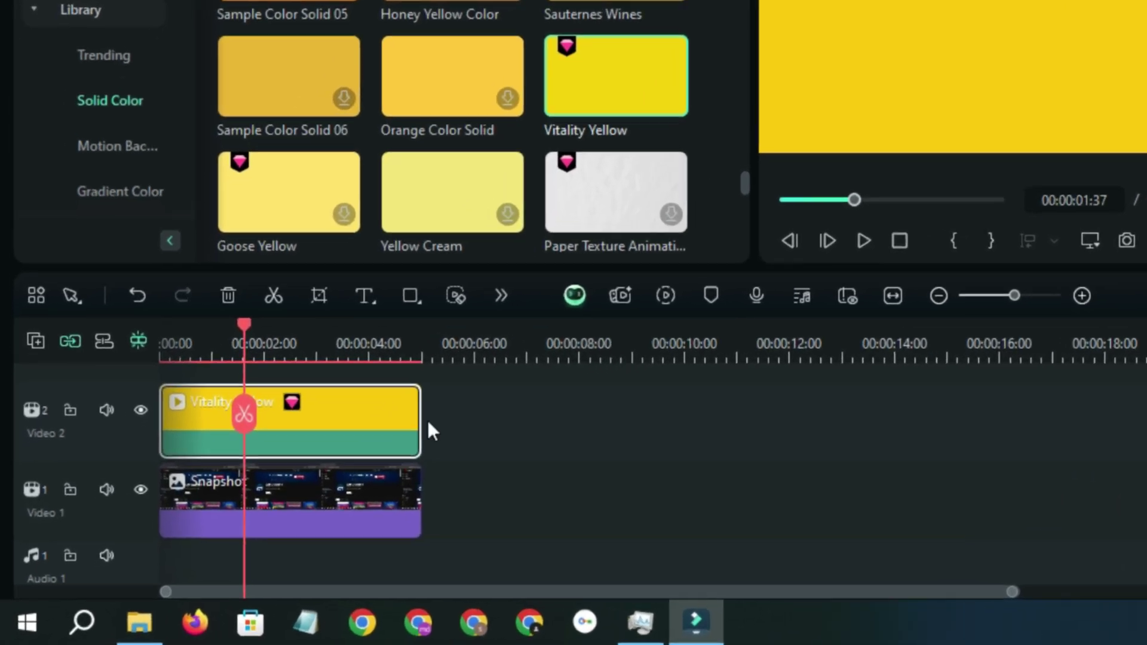
Step: Scale the yellow clip non-uniformly to X 54% and Y 49%, and set its opacity to 32
left_click(314, 480)
left_click(365, 417)
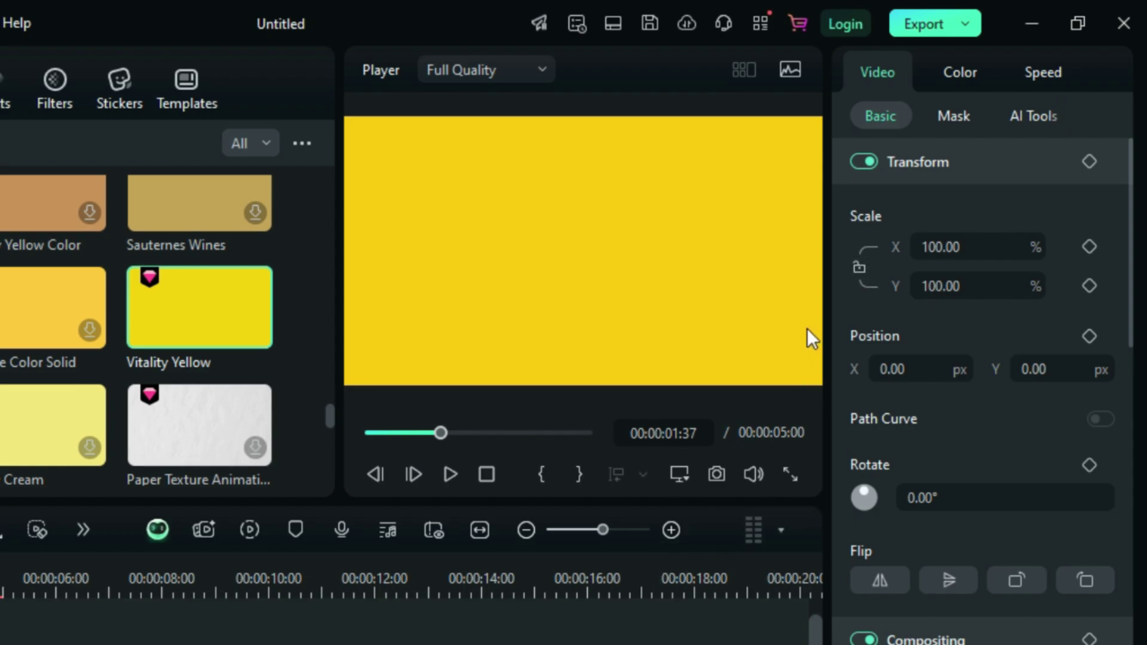
left_click_drag(983, 247, 956, 246)
left_click_drag(983, 285, 953, 286)
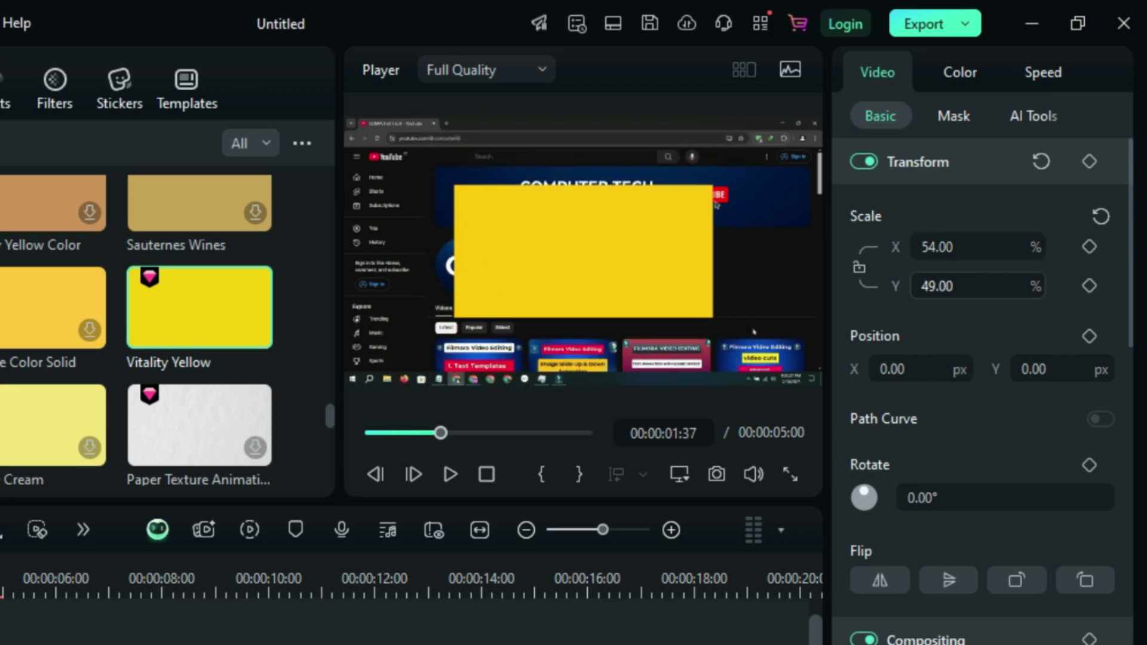
left_click_drag(1137, 312, 1130, 410)
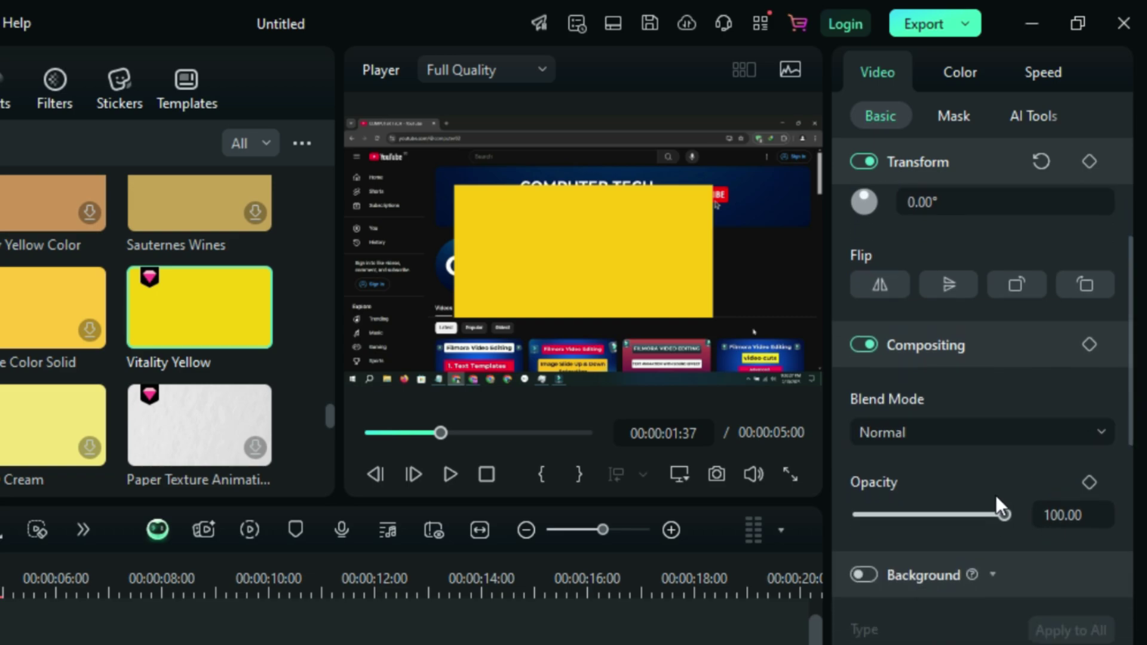
left_click_drag(1009, 515, 906, 515)
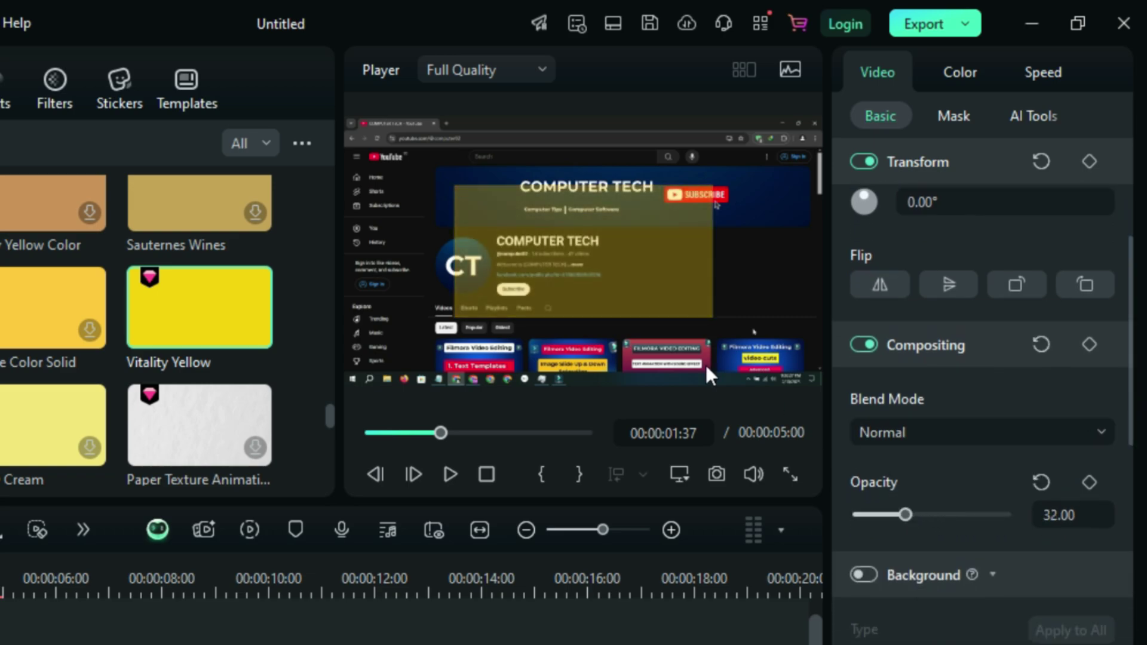
Step: Scale the yellow clip to X 23% and Y 7% and position it at X -101, Y 28 px over the channel name
left_click_drag(1130, 392, 1133, 168)
left_click_drag(967, 235, 955, 235)
left_click_drag(968, 285, 938, 285)
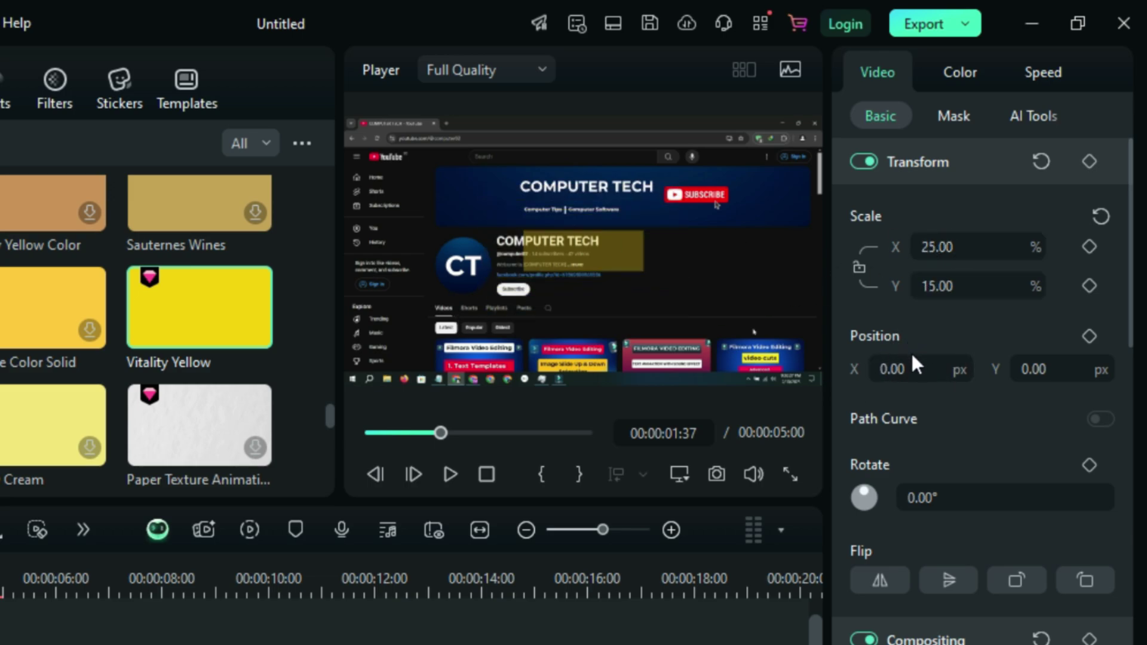
left_click_drag(916, 364, 860, 365)
left_click_drag(1016, 378, 1022, 378)
left_click_drag(920, 258, 928, 258)
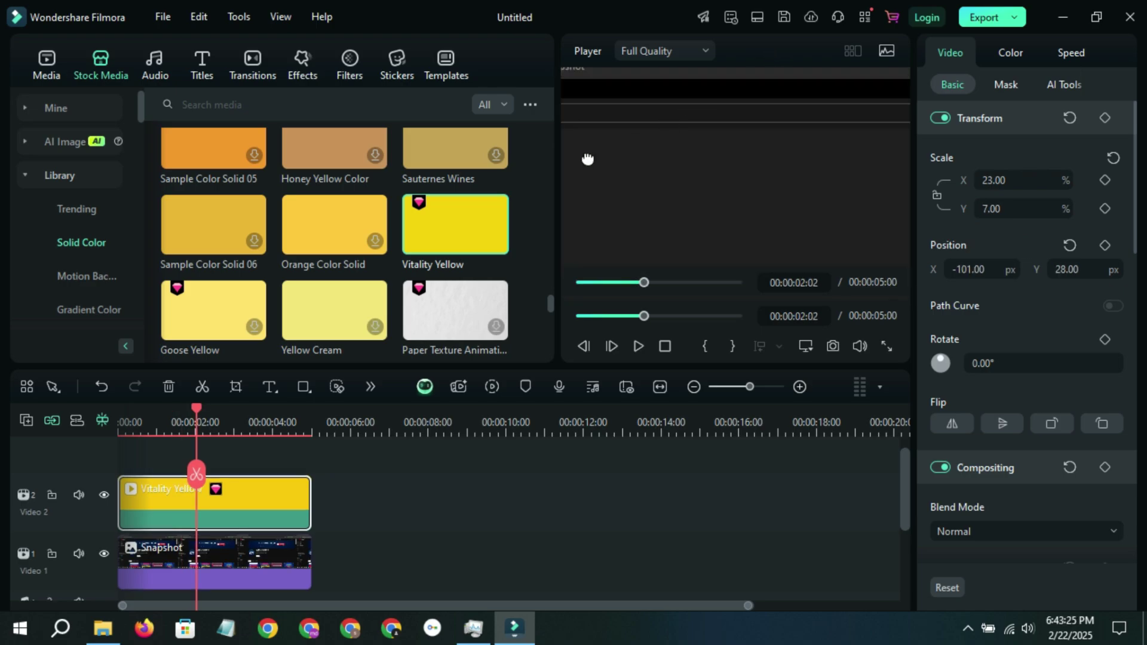
Step: Detach and enlarge the player to check the highlight closely, and set the yellow clip's Y position to 27 px
left_click_drag(588, 159, 128, 129)
left_click_drag(451, 442, 821, 529)
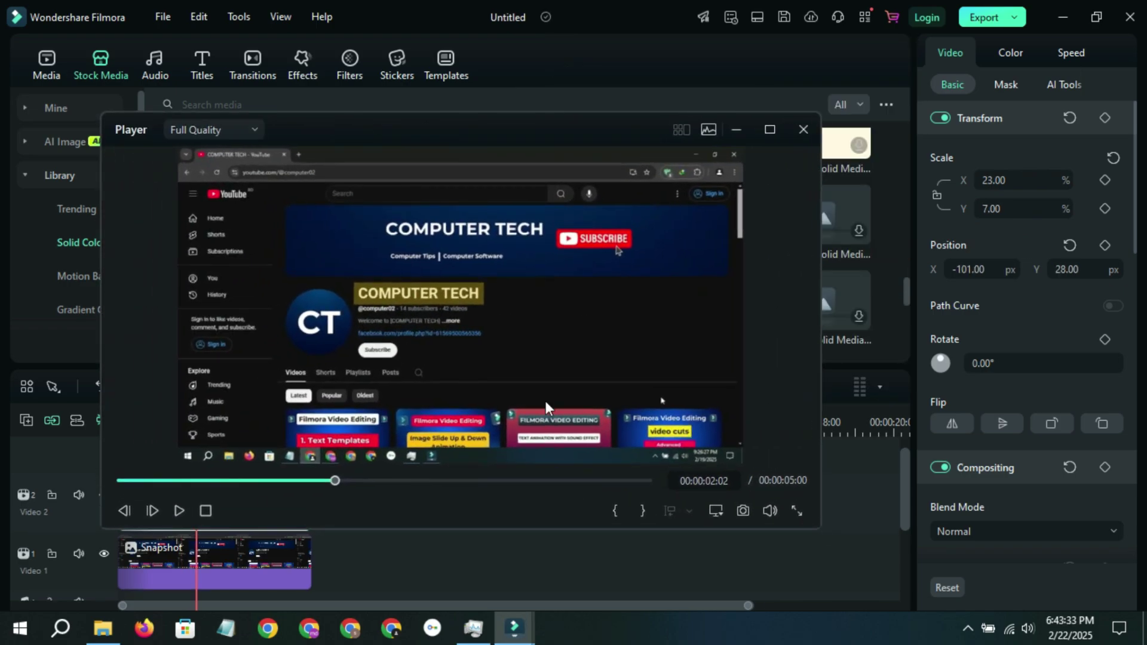
left_click_drag(1070, 269, 1064, 269)
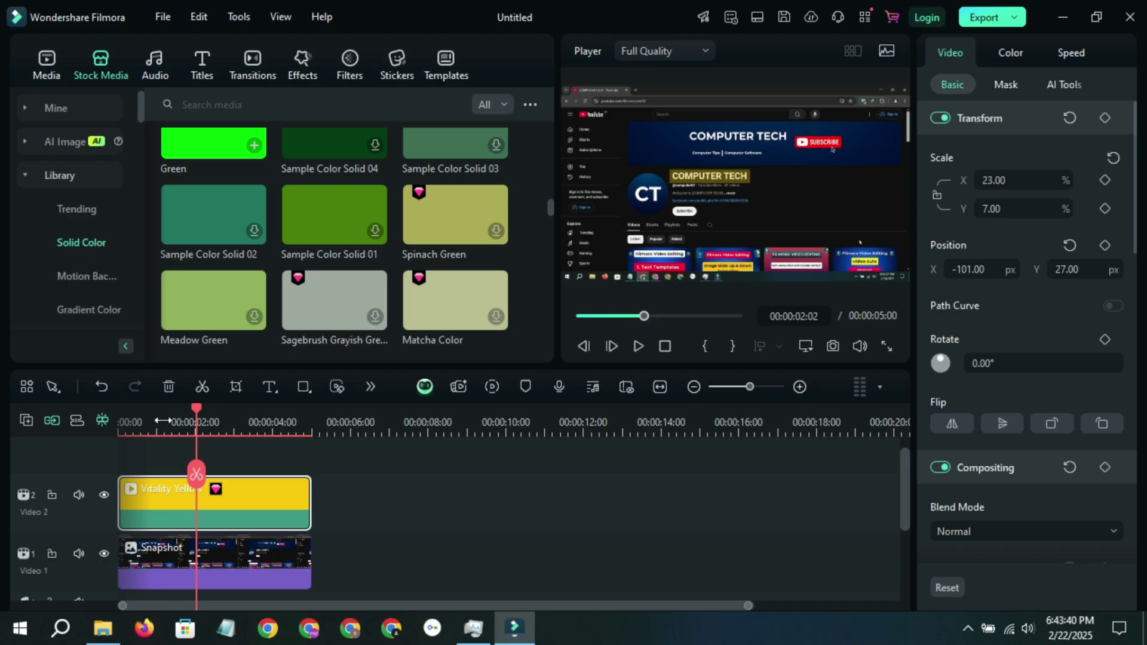
left_click_drag(162, 421, 186, 418)
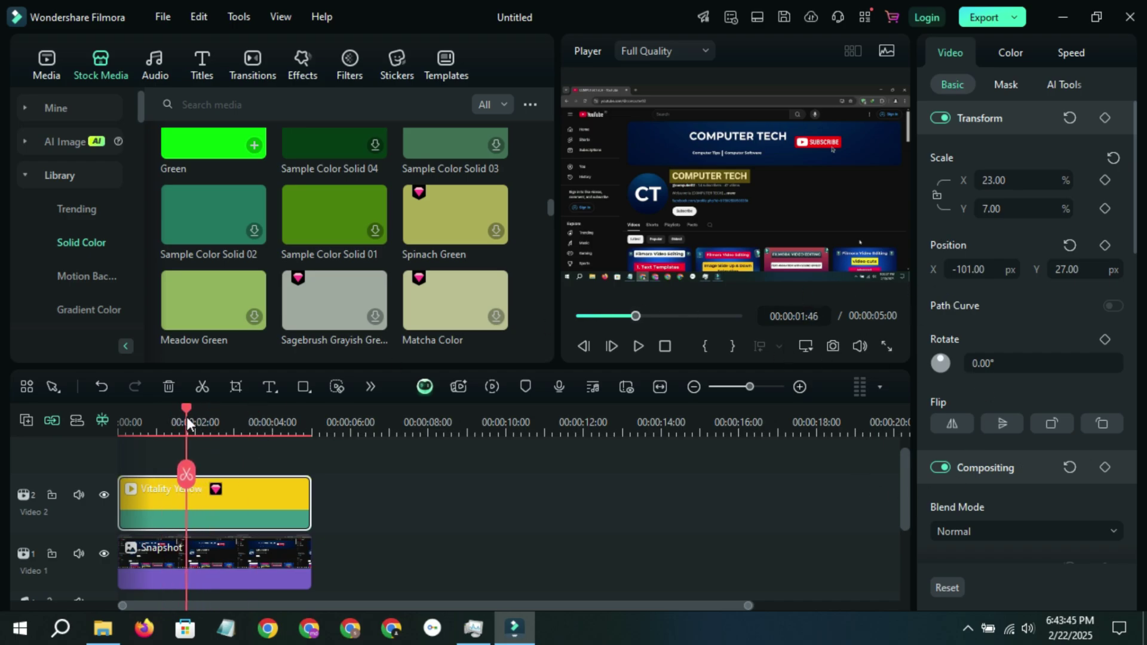
left_click(47, 62)
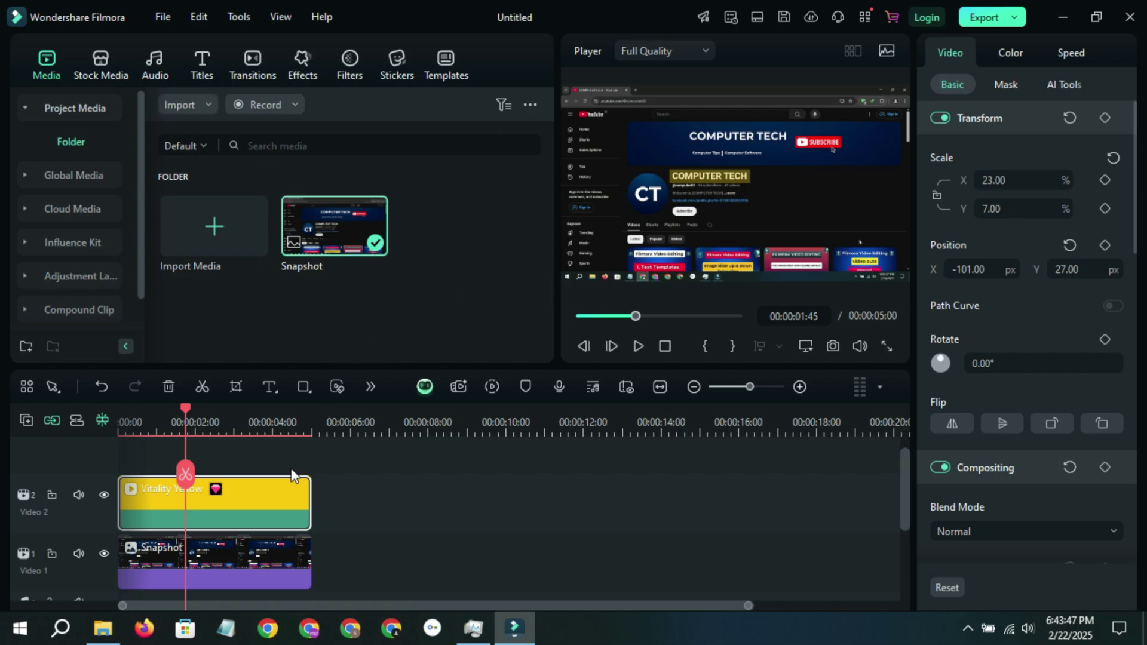
left_click(383, 508)
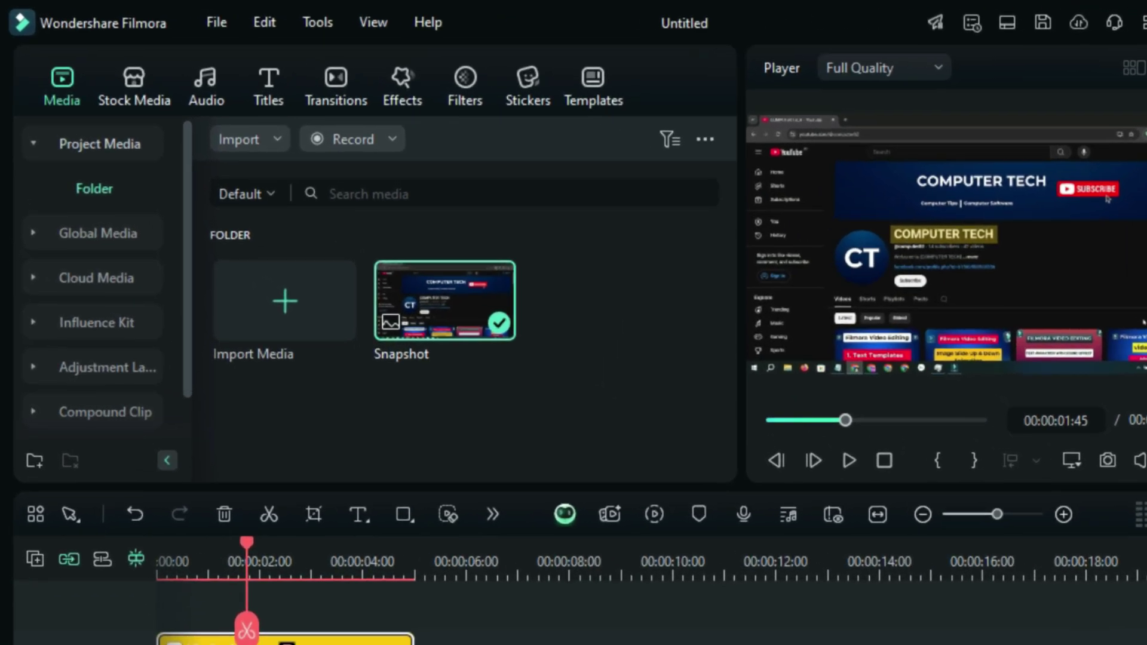
Step: Search the effects for "crop tool" and apply the Crop effect to the Vitality Yellow clip
left_click(296, 62)
left_click(321, 143)
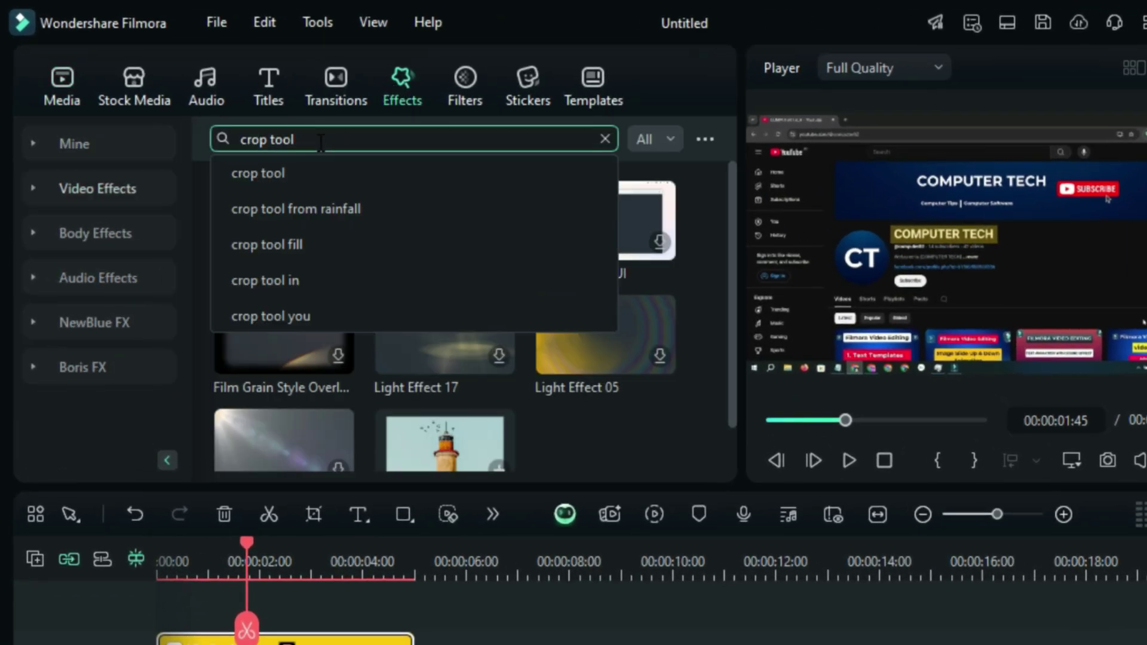
left_click_drag(339, 140, 234, 139)
left_click(370, 147)
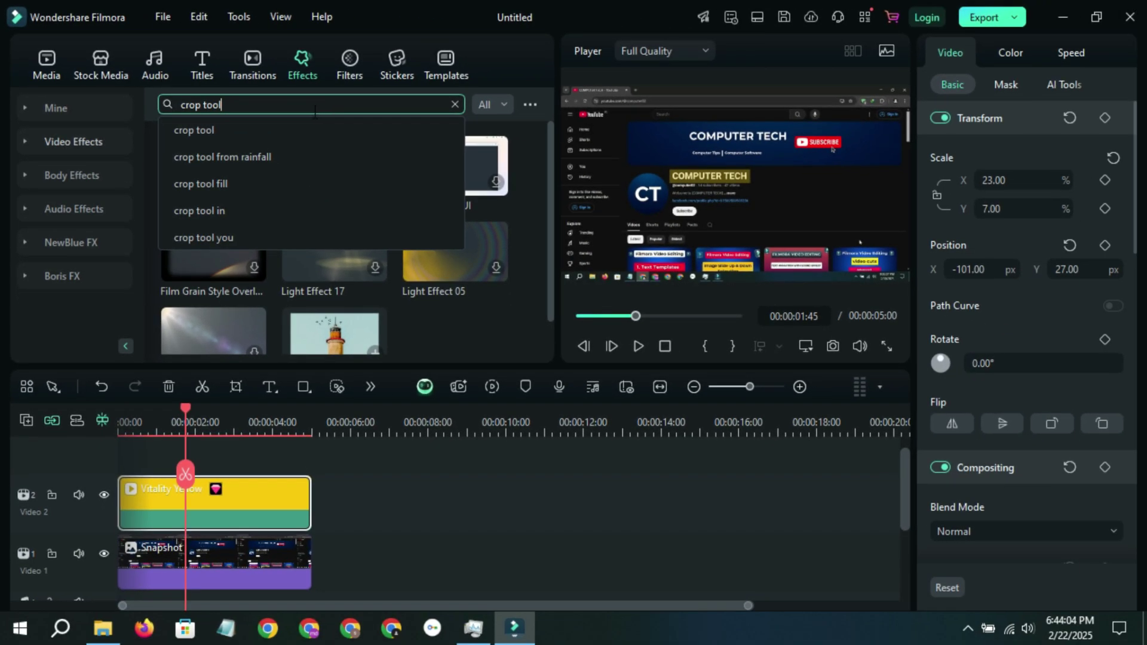
left_click(472, 331)
scroll(466, 322, "down", 1)
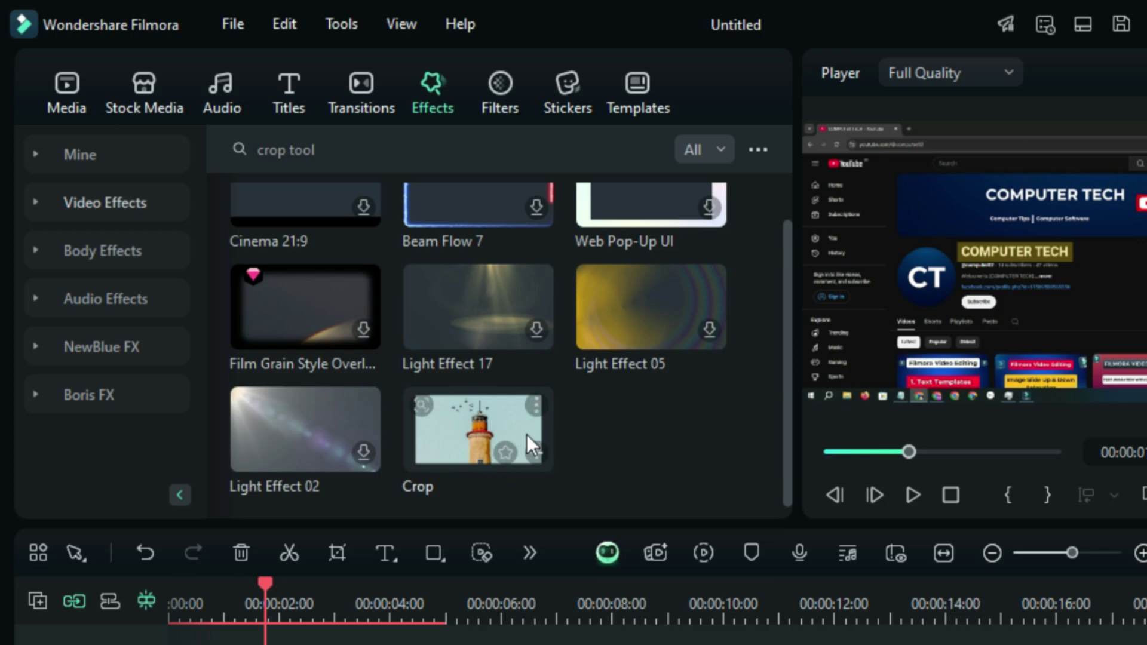
left_click(474, 428)
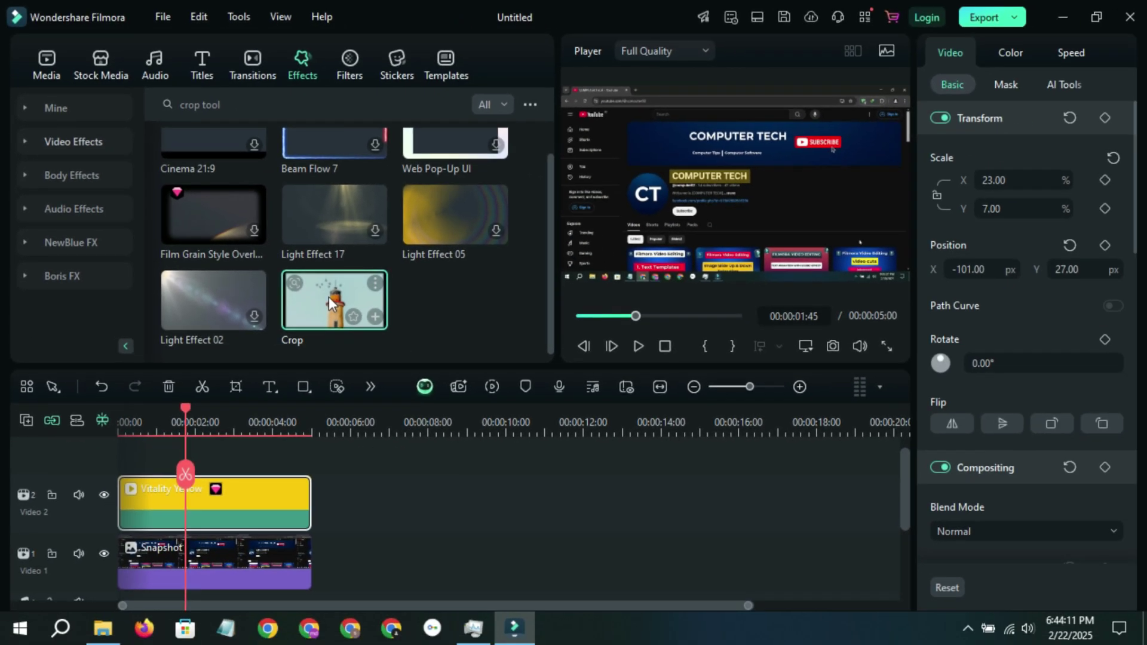
left_click_drag(471, 425, 468, 534)
left_click_drag(328, 374, 271, 505)
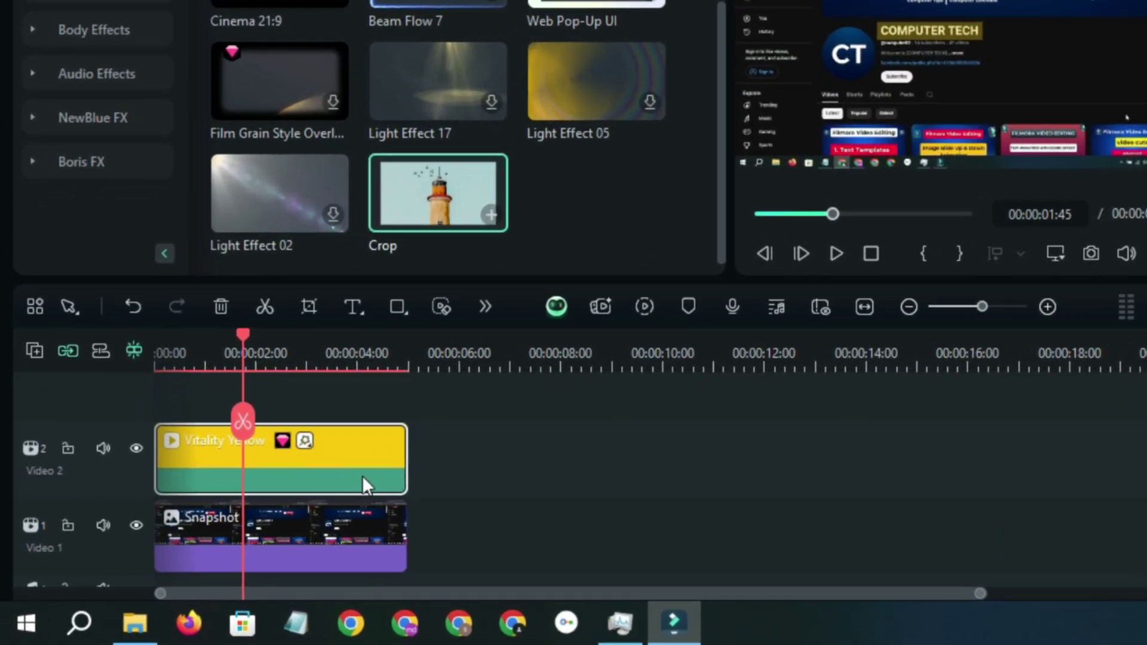
Step: Open the Crop effect's settings for the Vitality Yellow clip
left_click(363, 475)
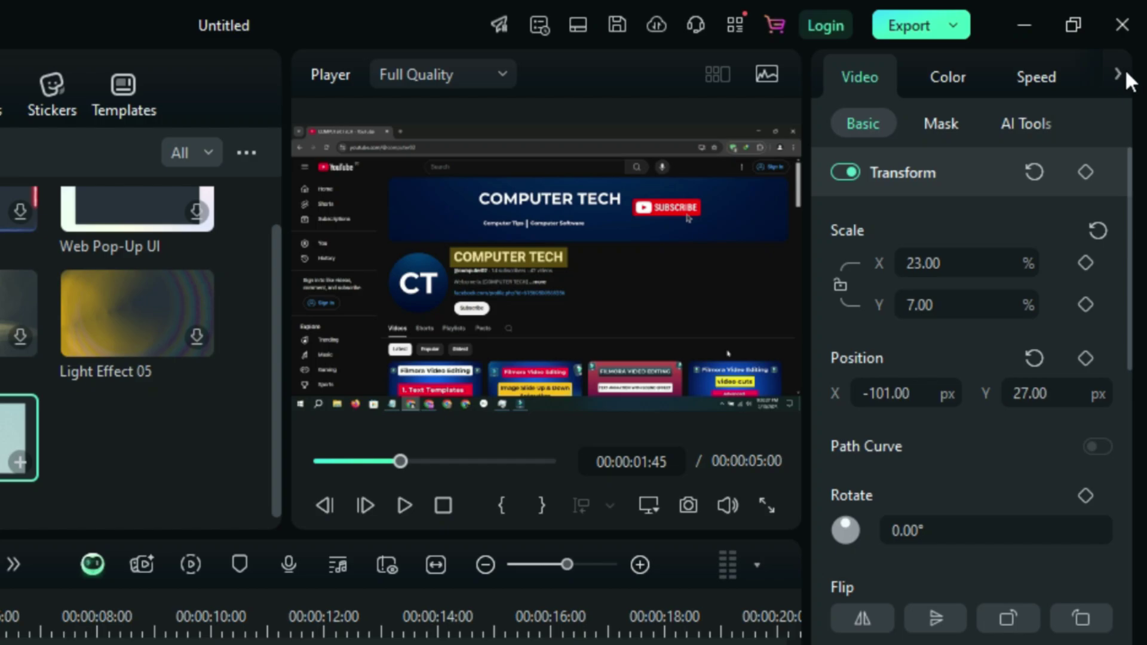
left_click(1119, 71)
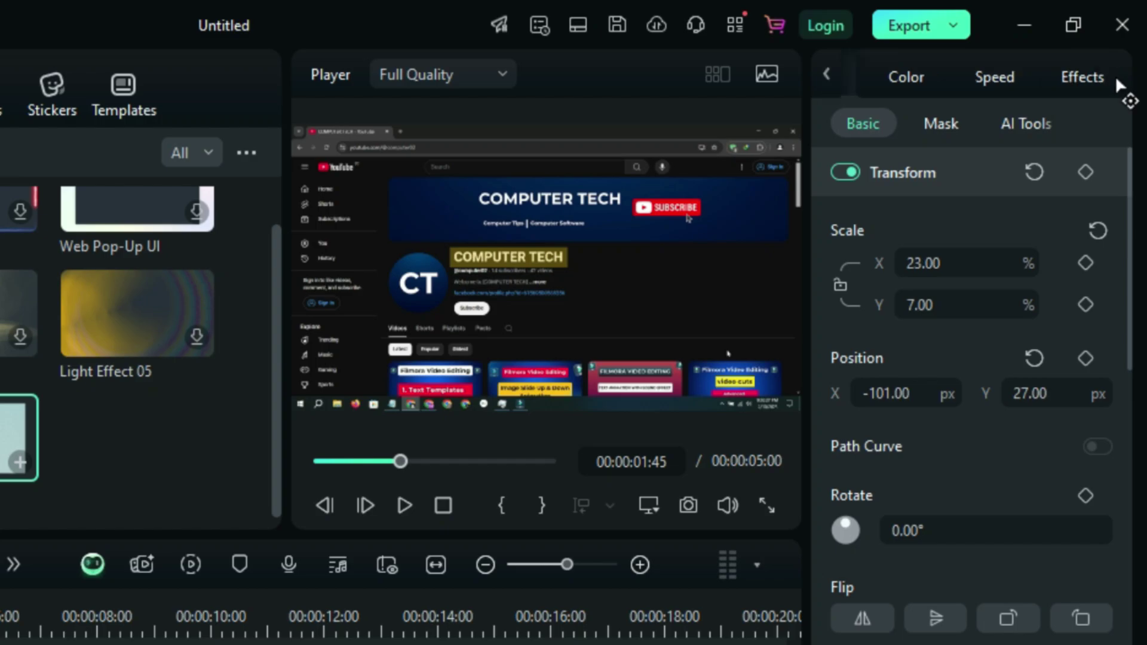
left_click(1070, 78)
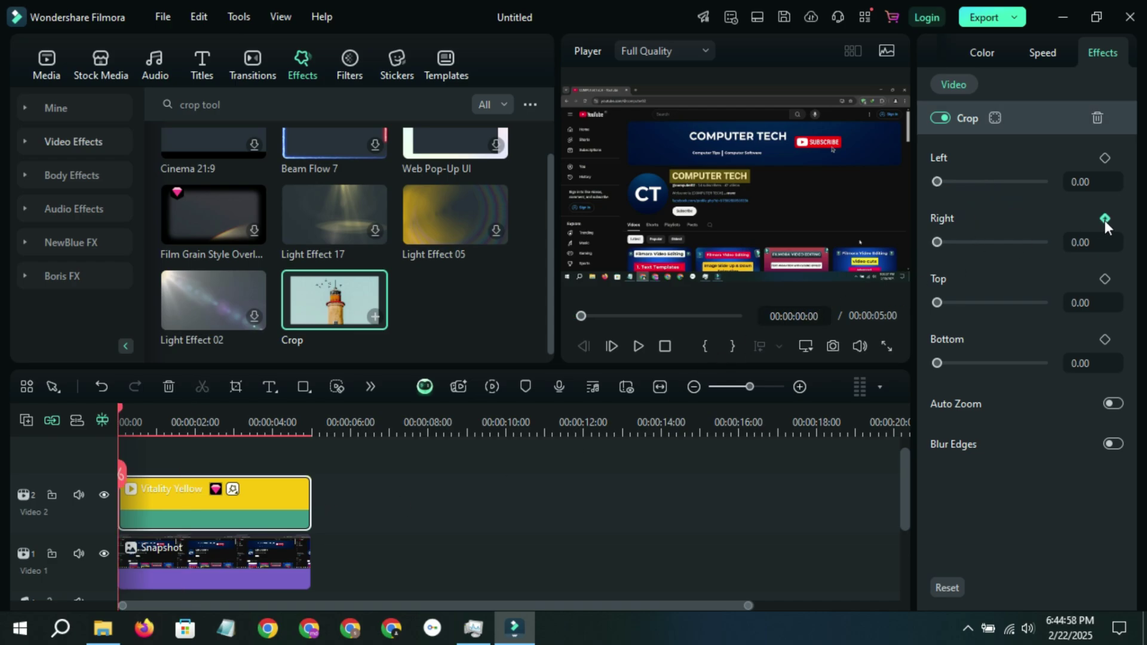
Step: Keyframe the Crop effect's Right value from 100 at the clip's start to 0 at 00:00:03:43
left_click(1105, 219)
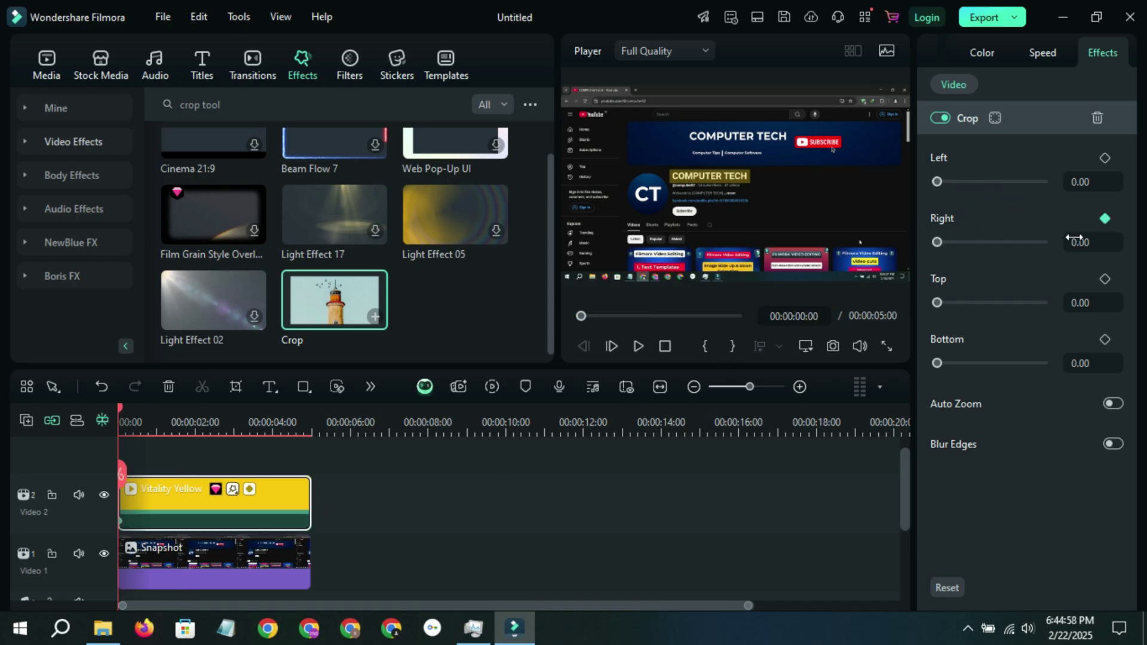
left_click_drag(938, 241, 1111, 240)
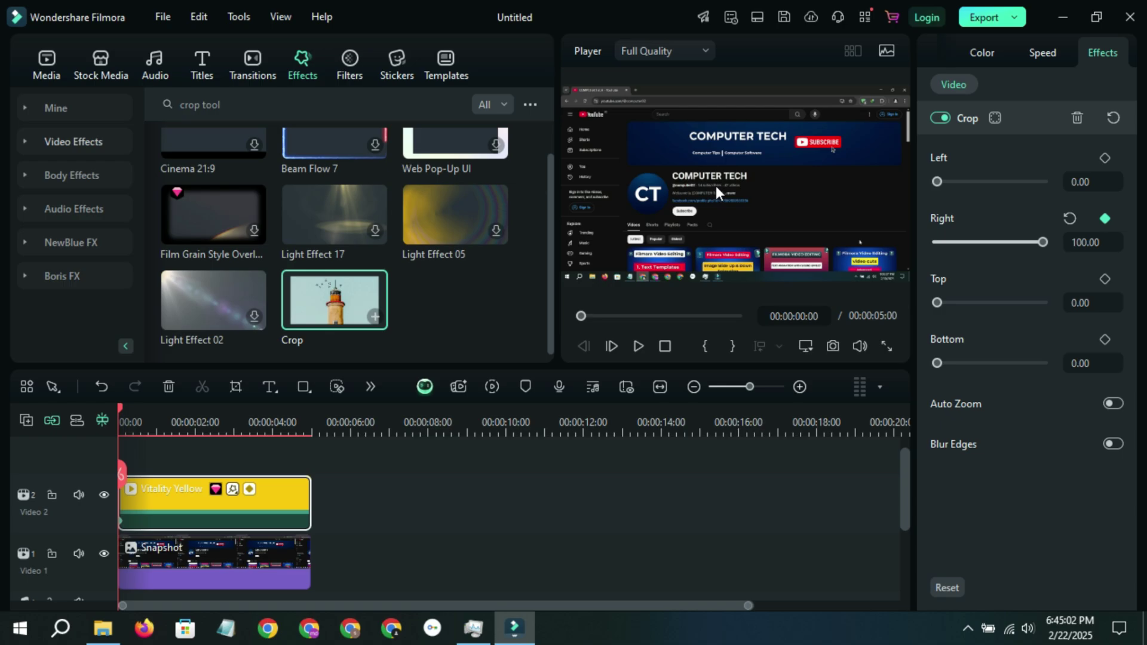
left_click_drag(178, 422, 262, 450)
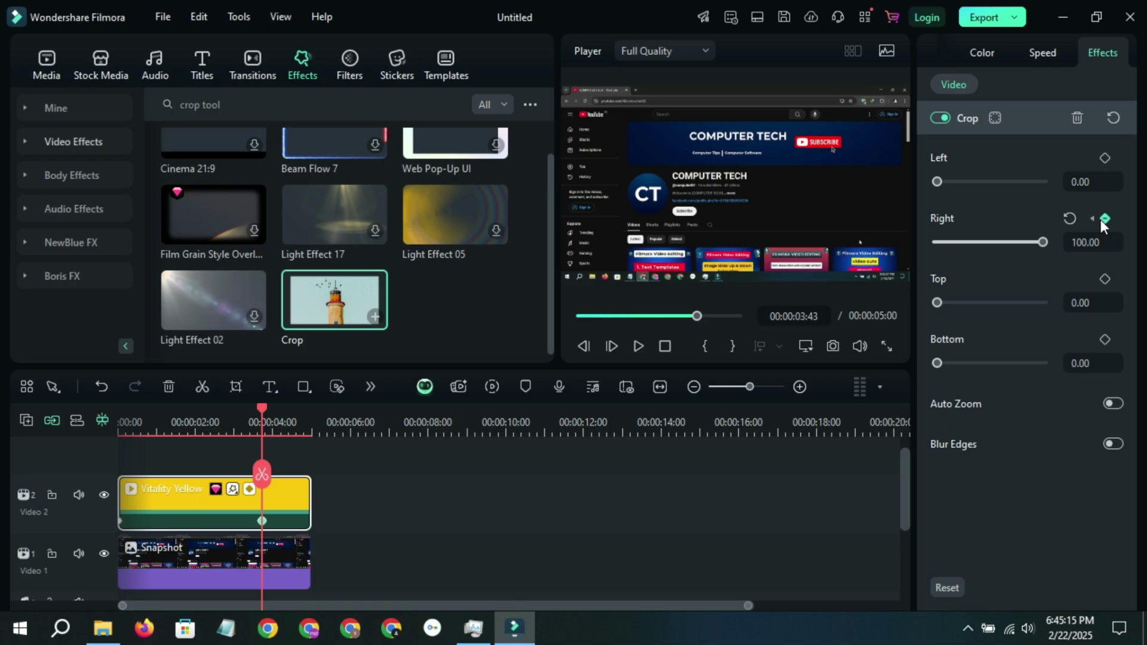
left_click_drag(1043, 242, 891, 241)
Step: Play the crop animation from the start in full screen to check the highlight reveal
left_click_drag(267, 414, 48, 436)
left_click(888, 346)
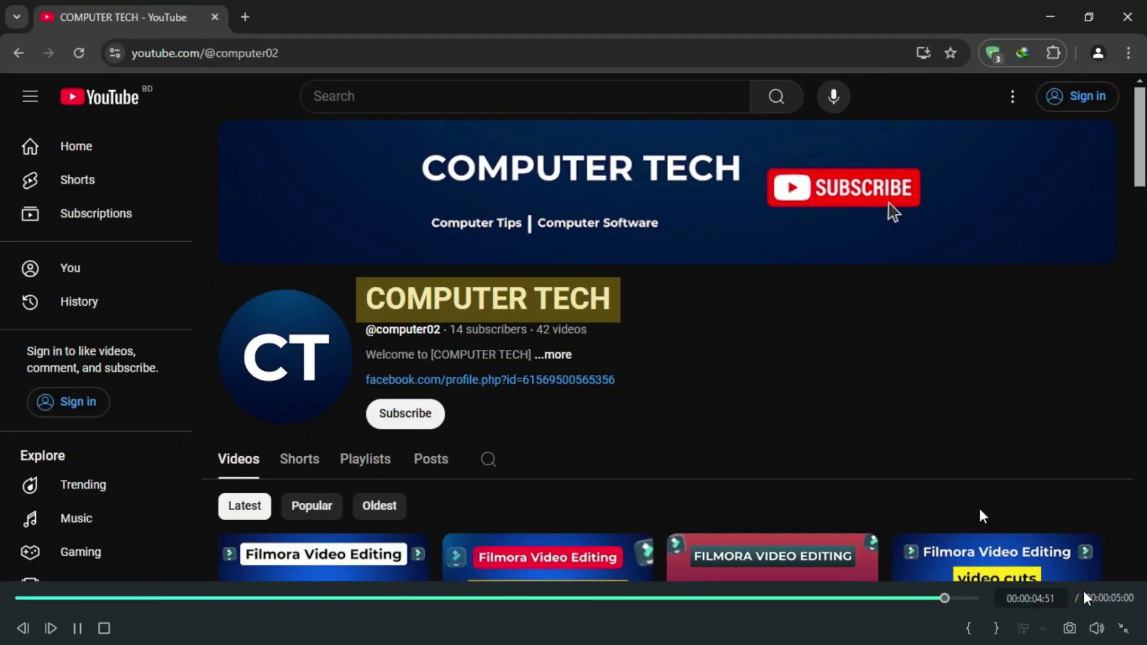
key("Escape")
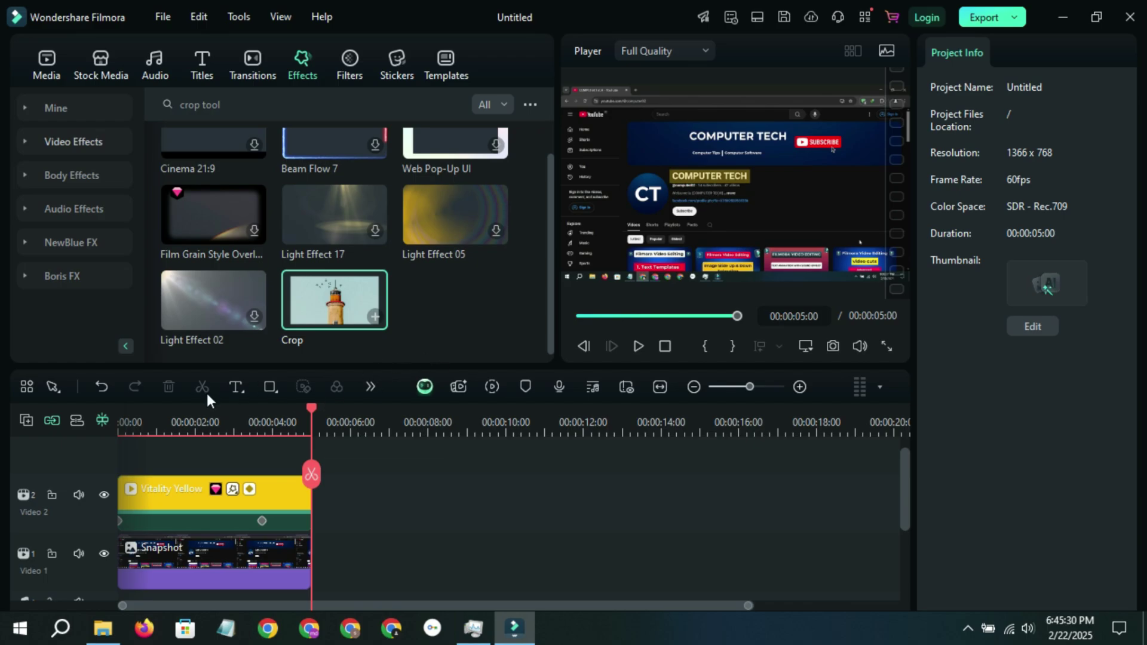
Step: At about 00:00:02:03, set the Vitality Yellow clip's opacity to 63%
left_click(198, 417)
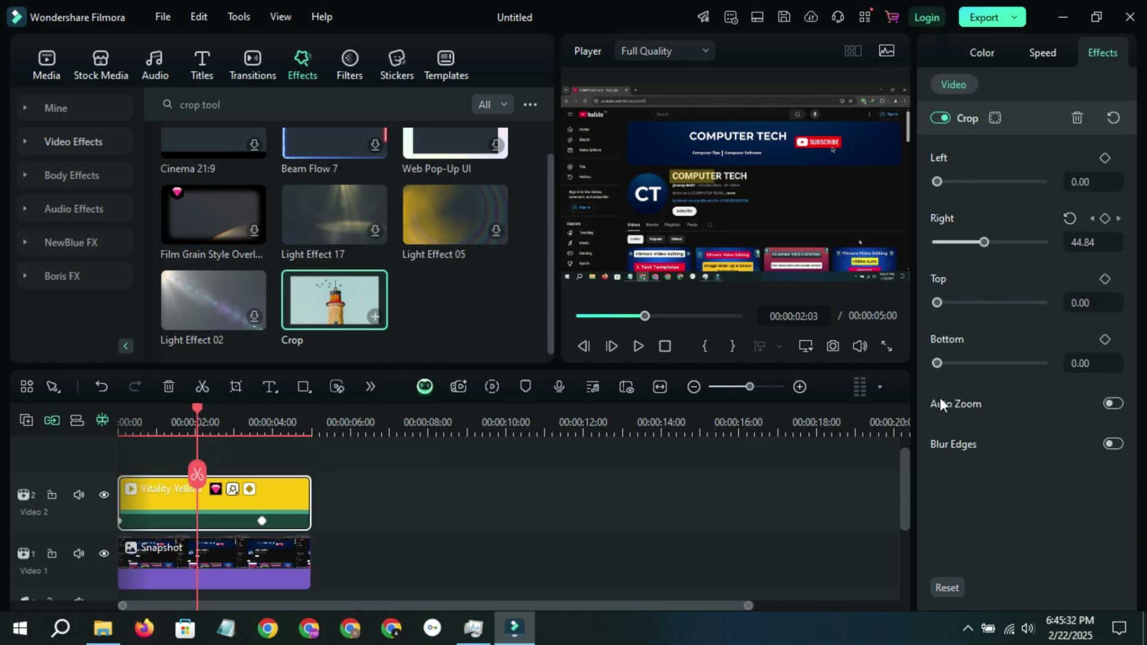
left_click(927, 50)
left_click(950, 53)
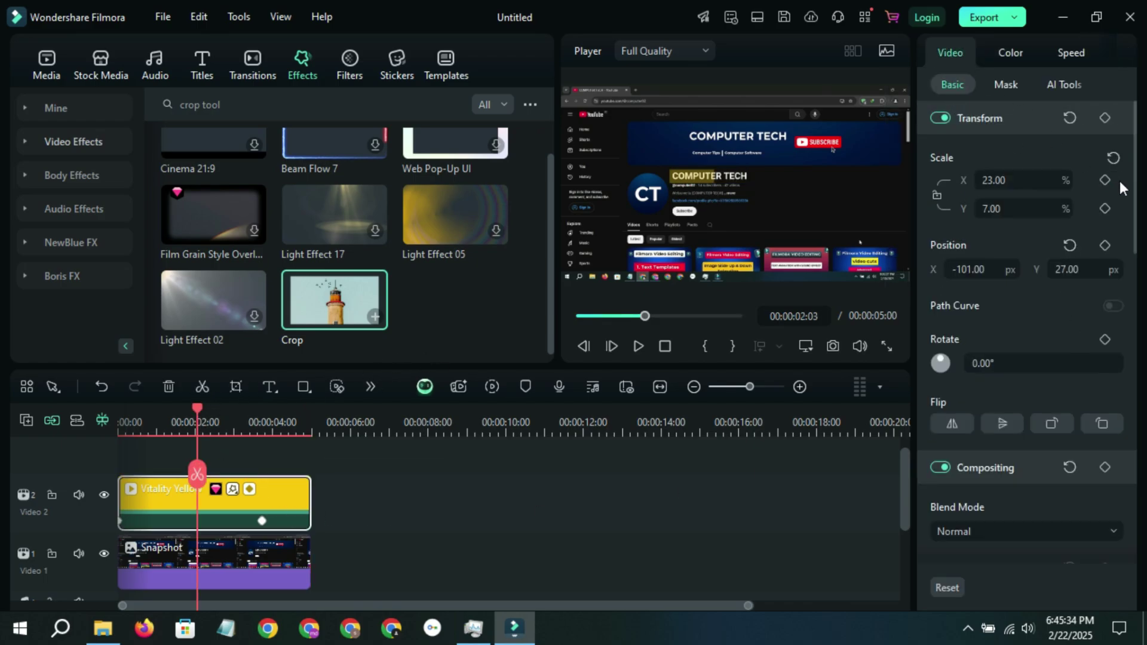
scroll(1028, 269, "down", 5)
scroll(1004, 311, "up", 3)
left_click_drag(965, 347, 993, 377)
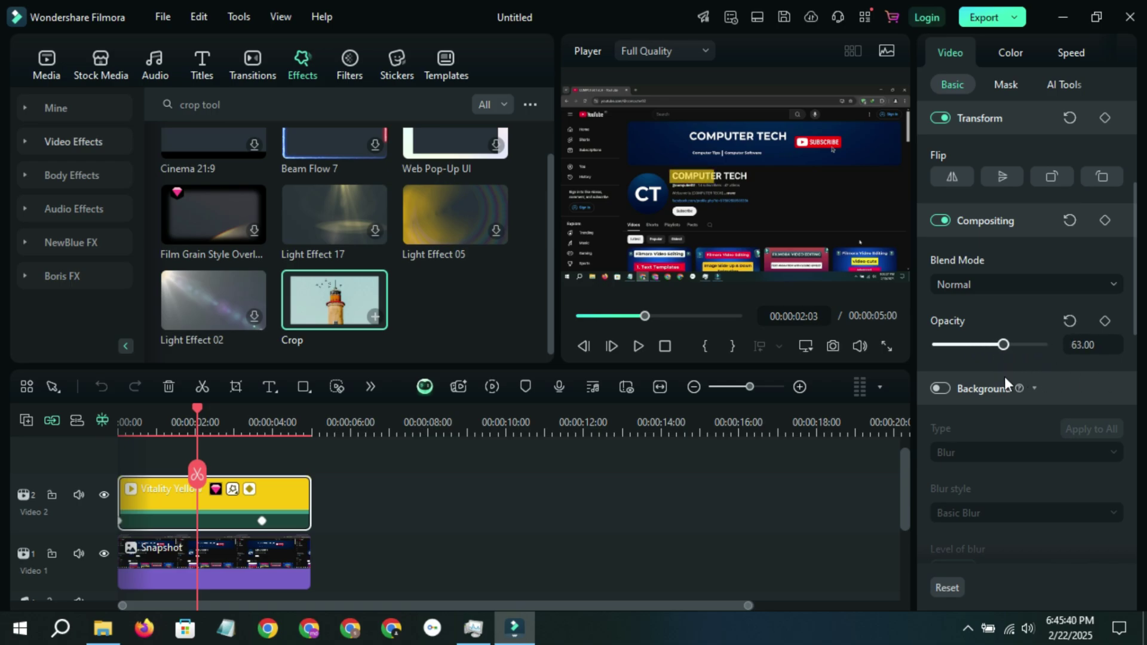
Step: Preview the highlight's new opacity in full screen and return to the editor
left_click(887, 347)
key("space")
key("space")
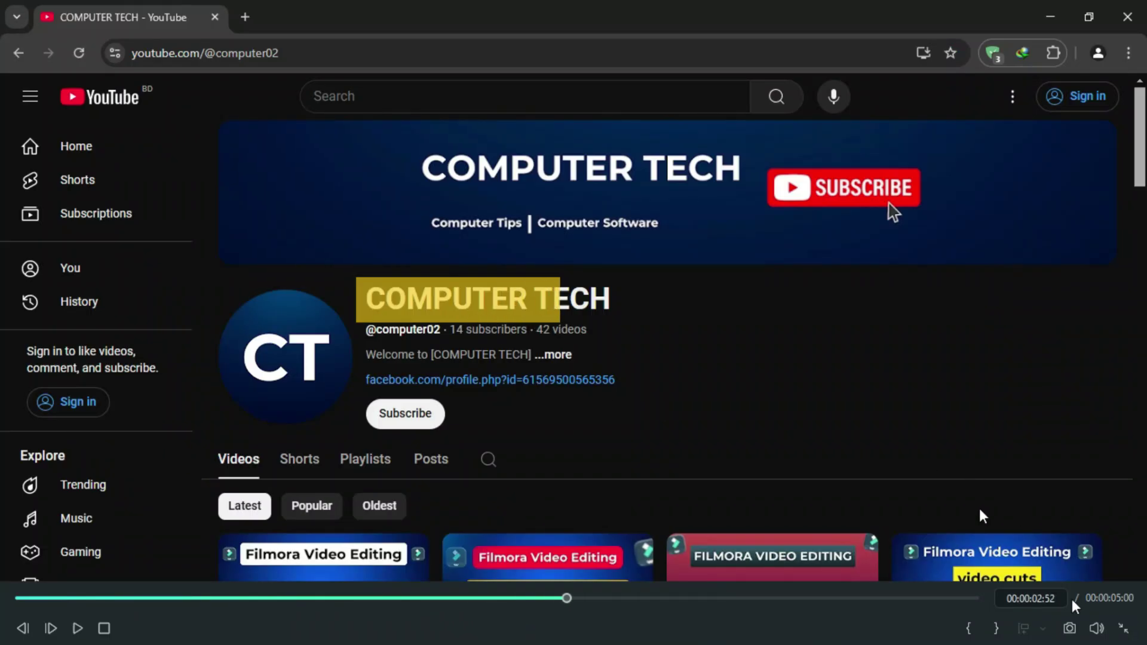
left_click(1123, 629)
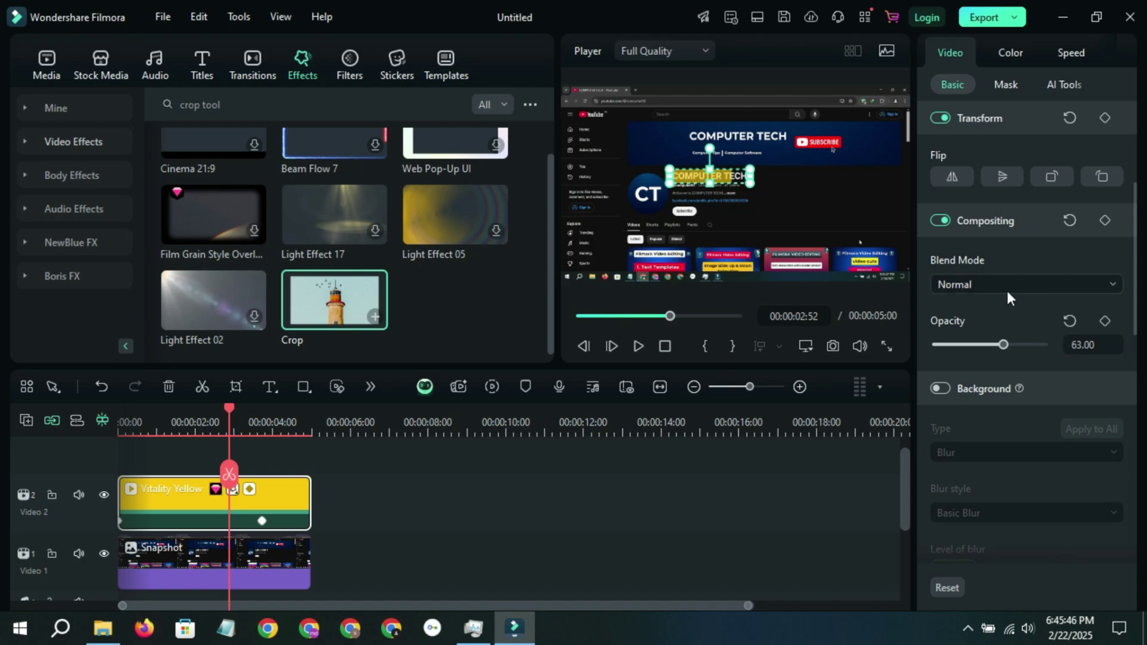
Step: Change the Vitality Yellow clip's blend mode to Multiply and check the result in full screen
left_click(1006, 286)
left_click(973, 372)
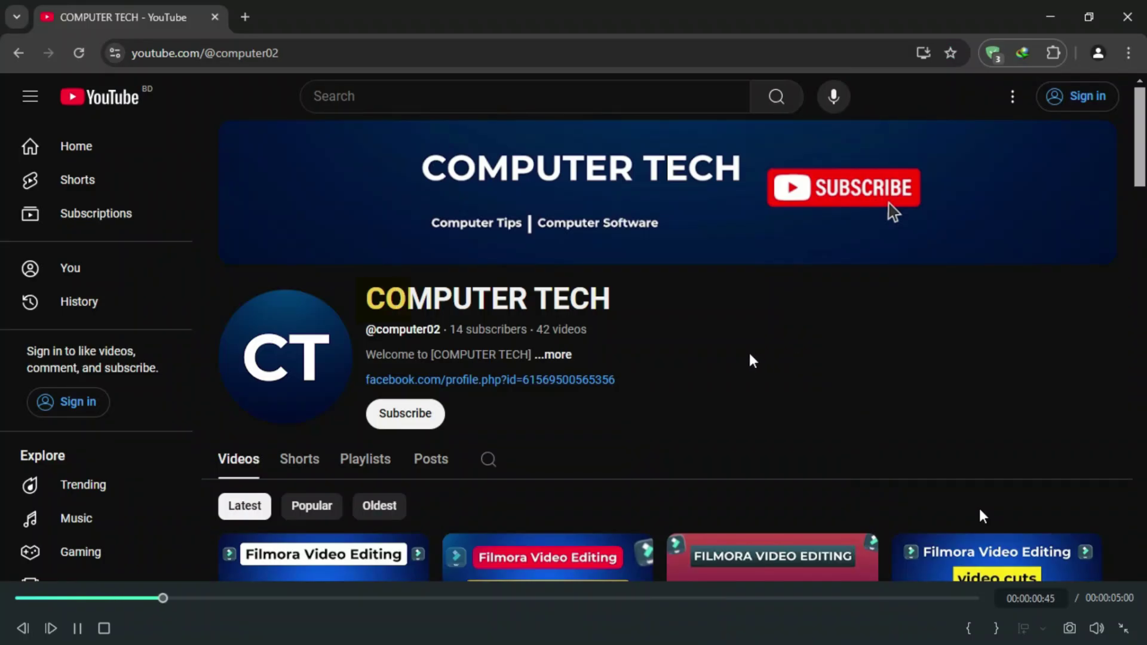
key("space")
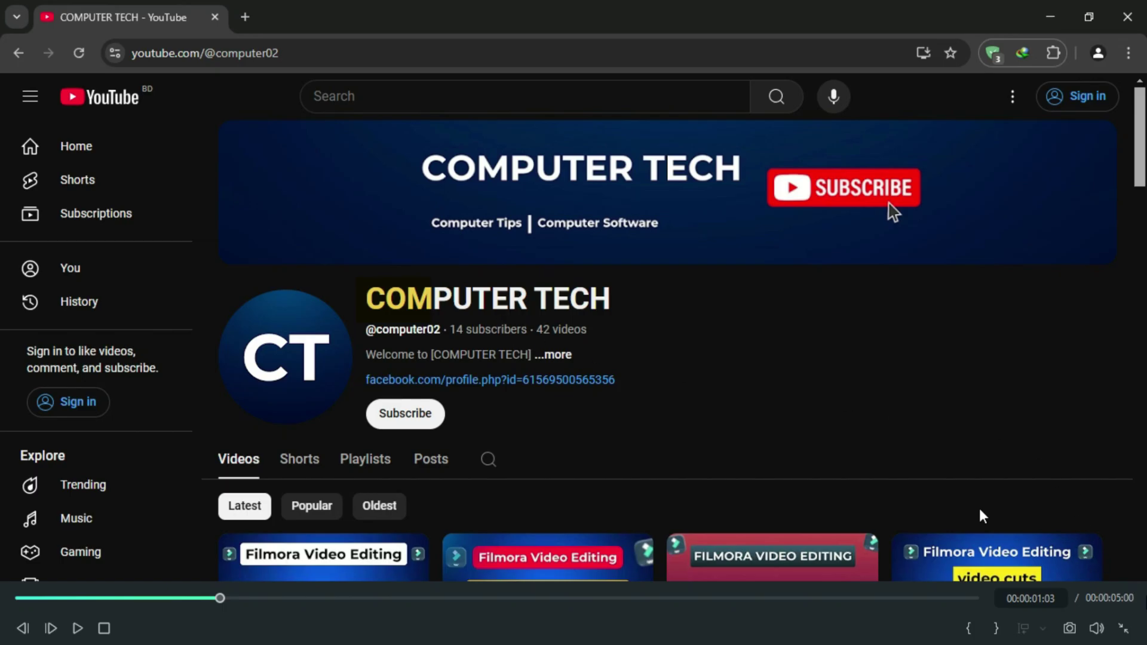
left_click(1123, 628)
Step: Preview the yellow clip from the start in full screen at 100% opacity, and settle on an opacity of 71%
left_click_drag(1020, 346, 1116, 356)
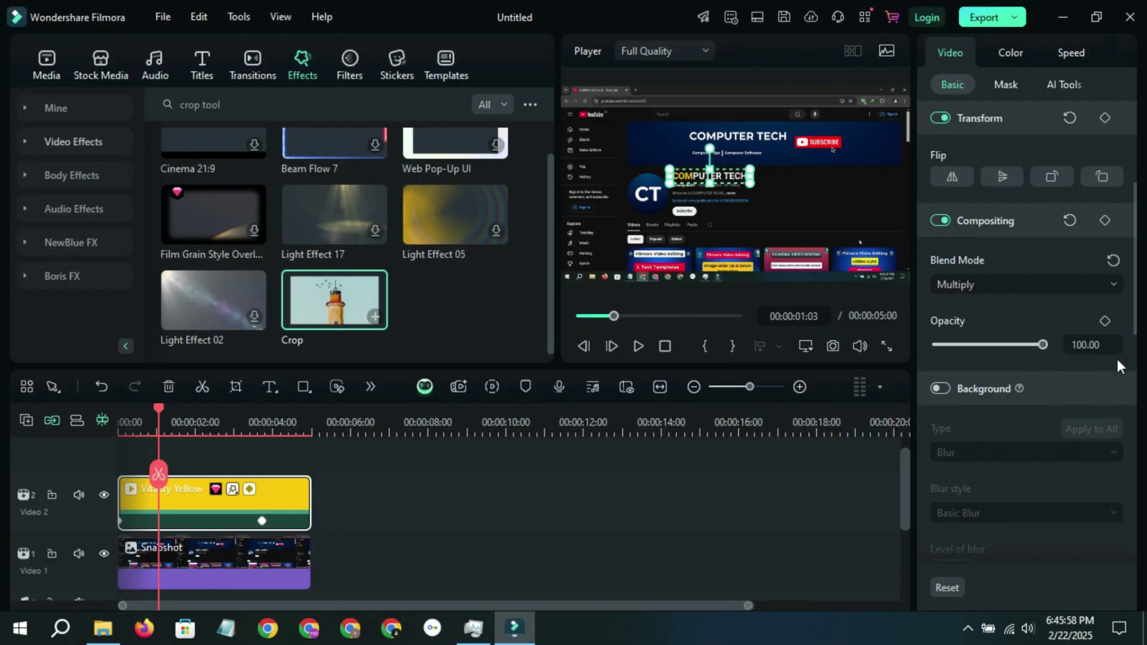
key("Home")
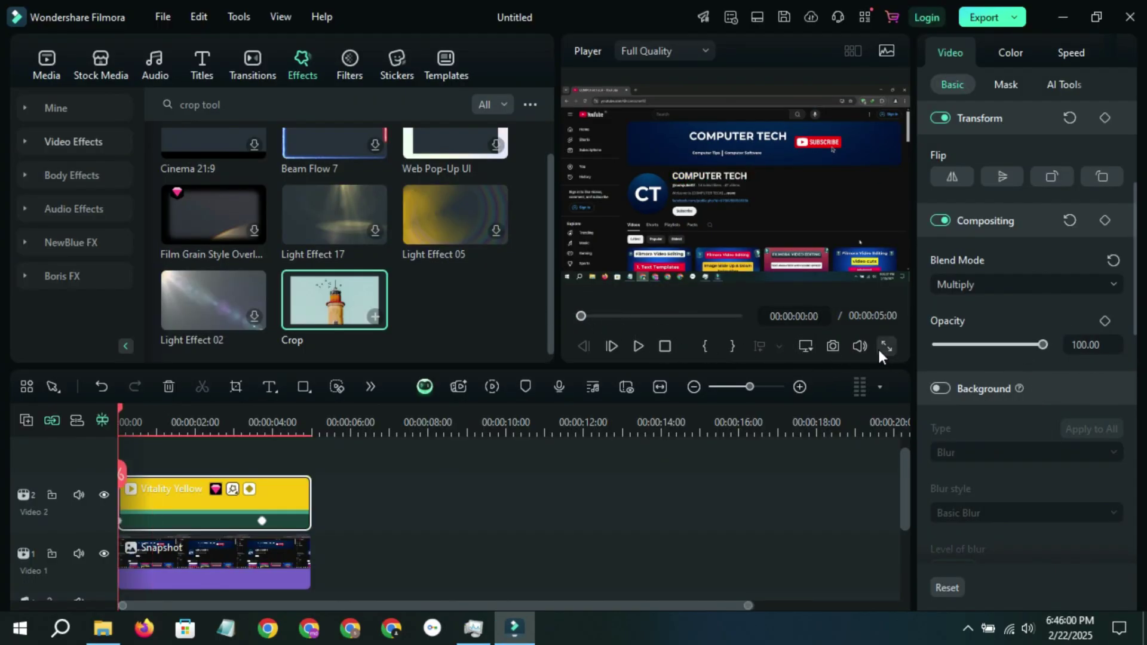
left_click(886, 346)
key("space")
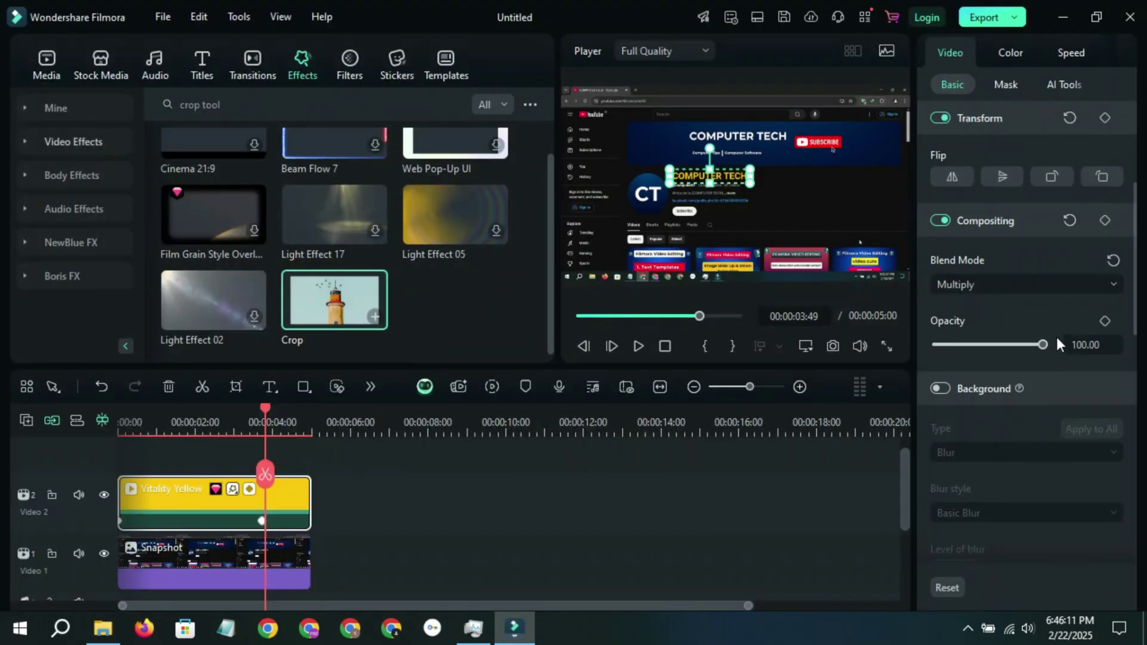
left_click_drag(1043, 346, 991, 346)
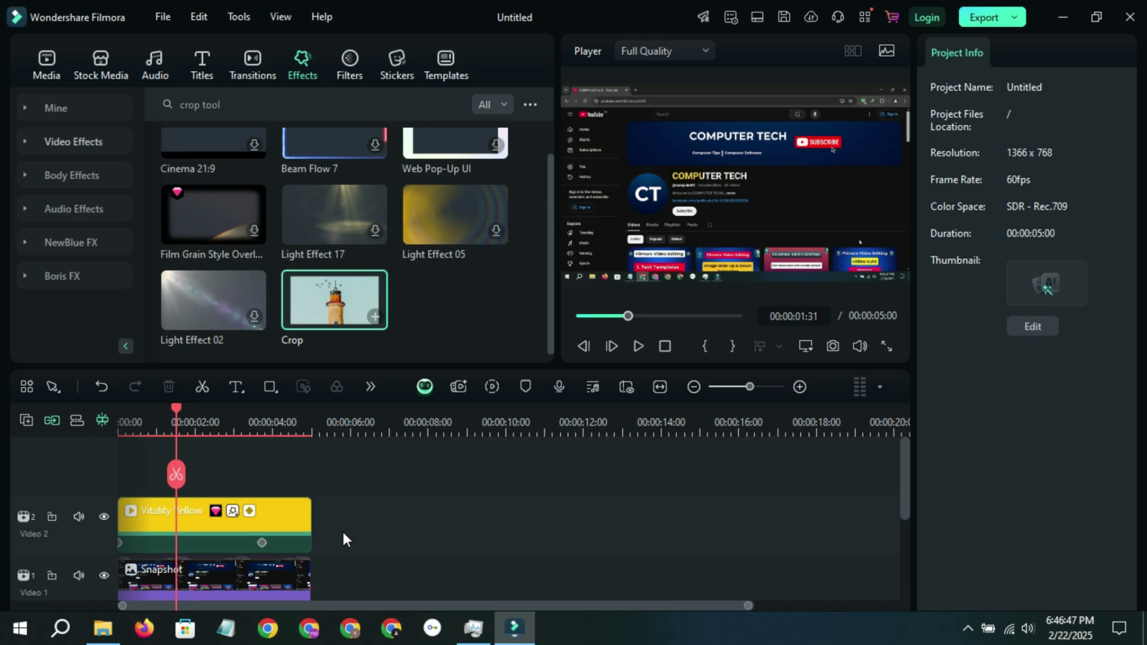
Step: Select the Snapshot clip and scrub the timeline to check the highlight, ending at 00:00:01:09
scroll(274, 541, "down", 1)
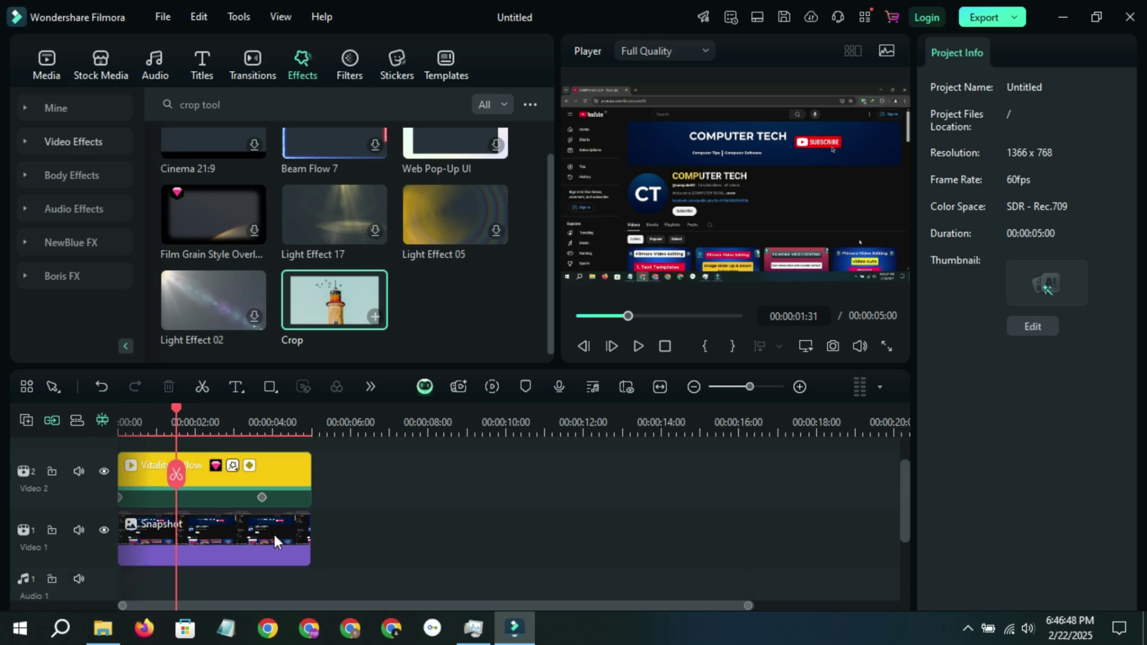
left_click(266, 552)
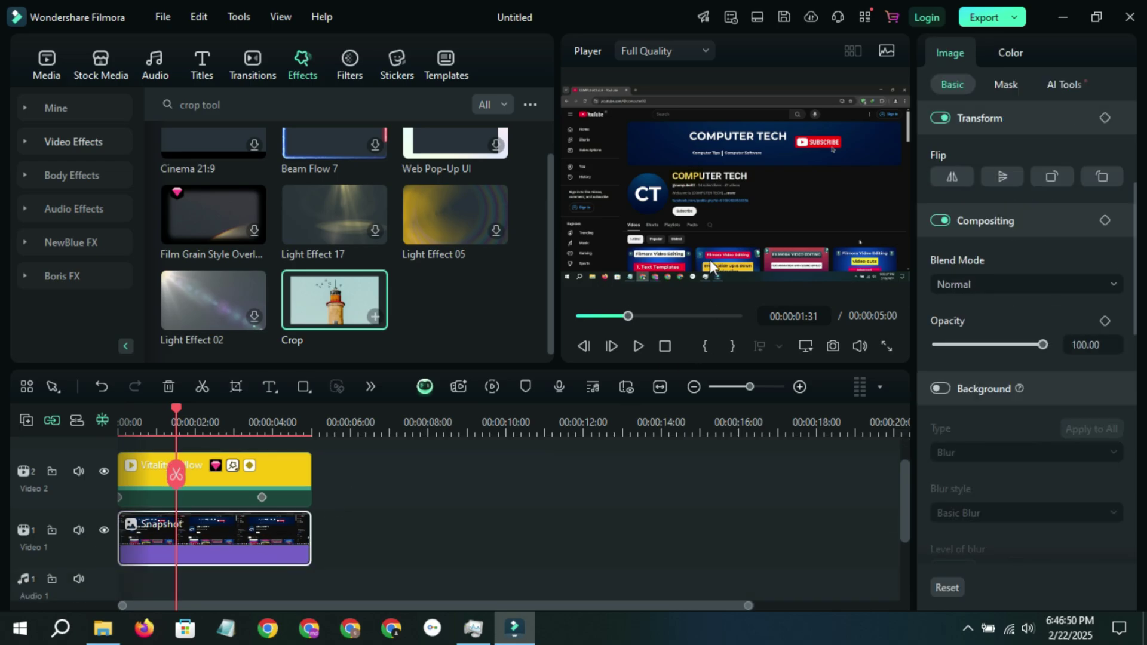
left_click(217, 409)
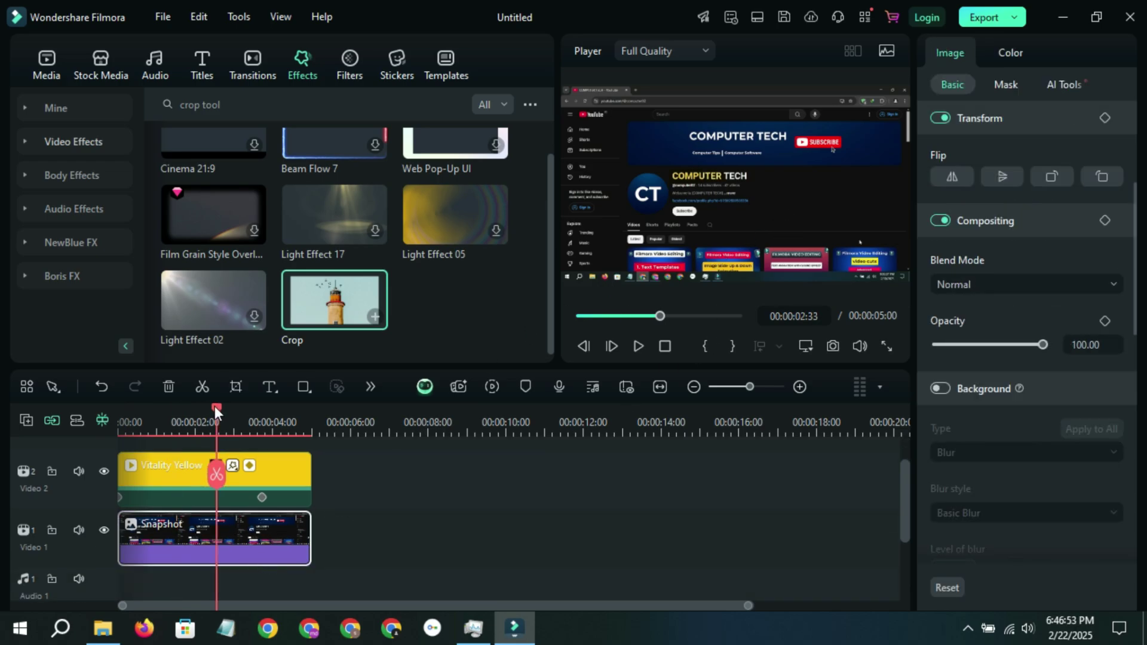
left_click_drag(217, 410, 162, 413)
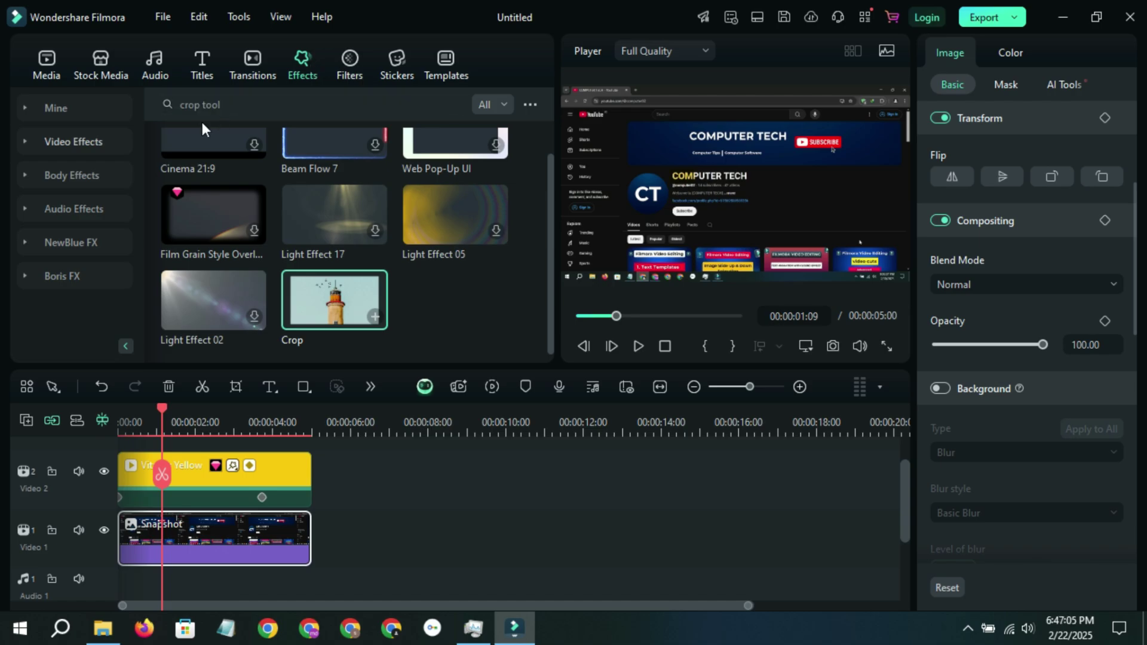
Step: Search the video effects for "right motion" and download the 3D Motion Right effect
left_click(96, 141)
left_click(276, 101)
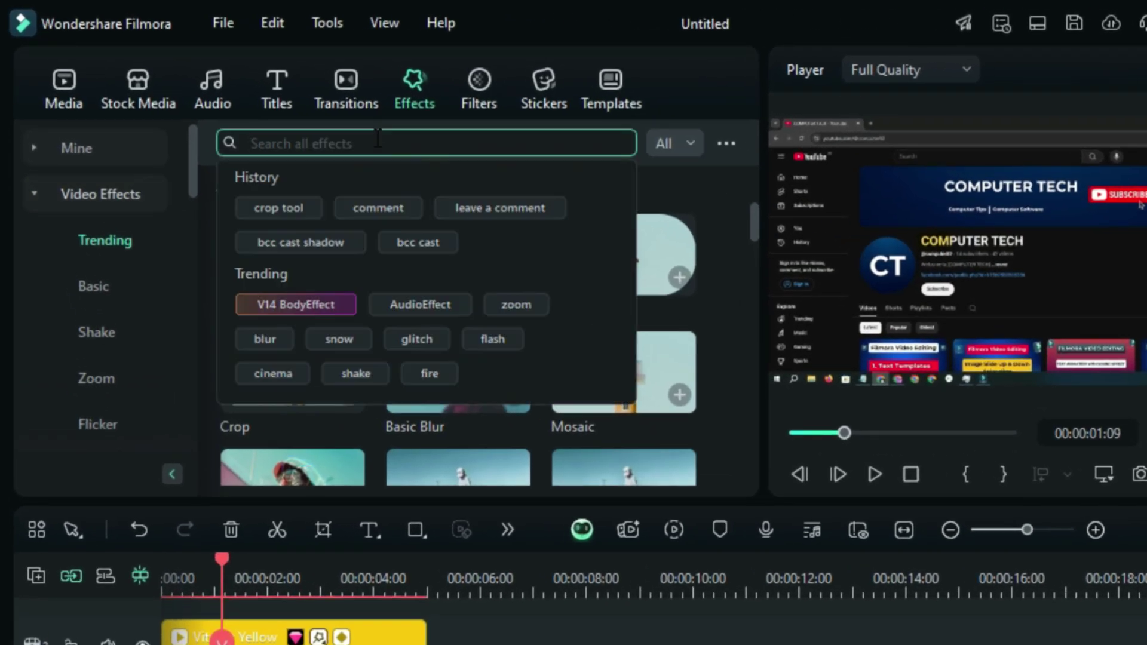
type("rig")
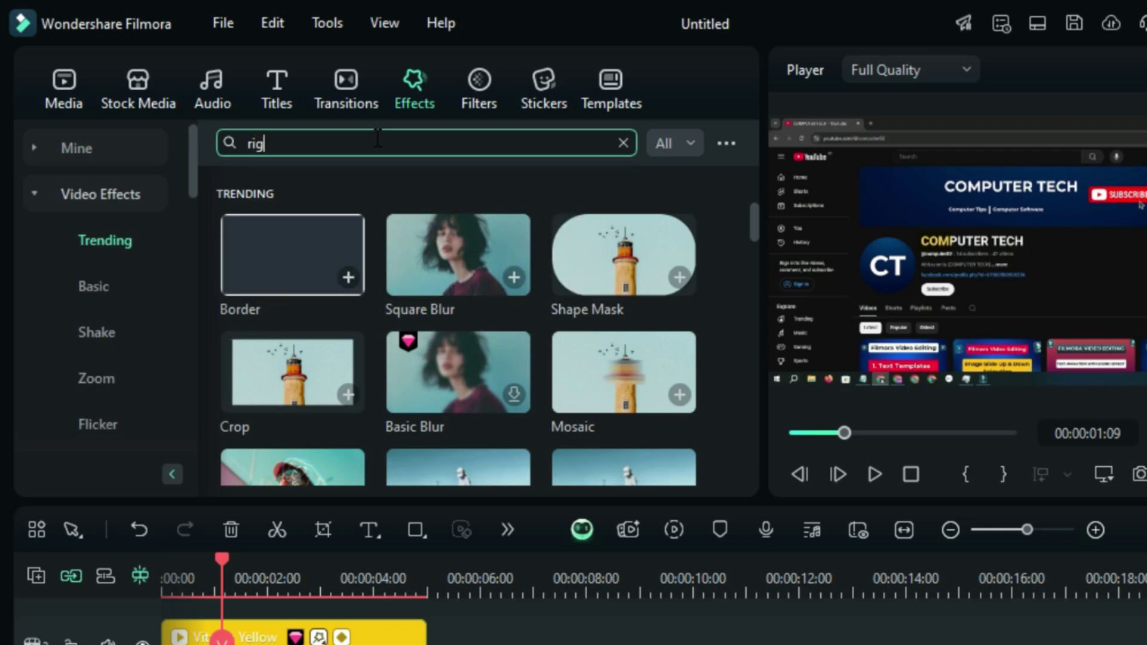
type("ht motion")
key("Return")
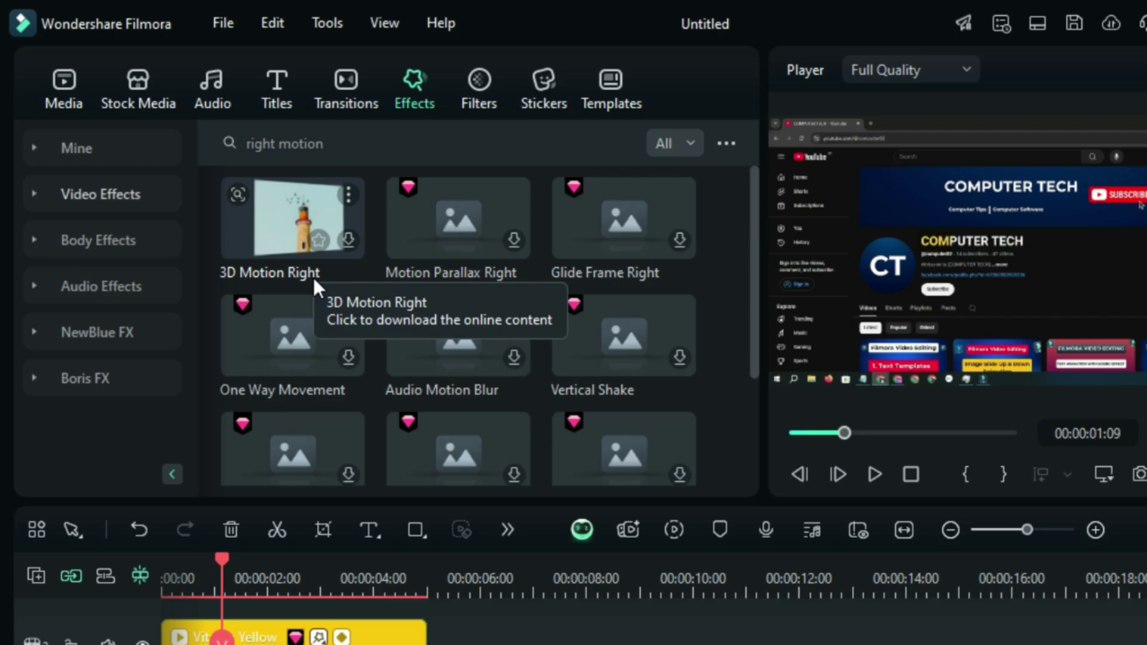
left_click(348, 240)
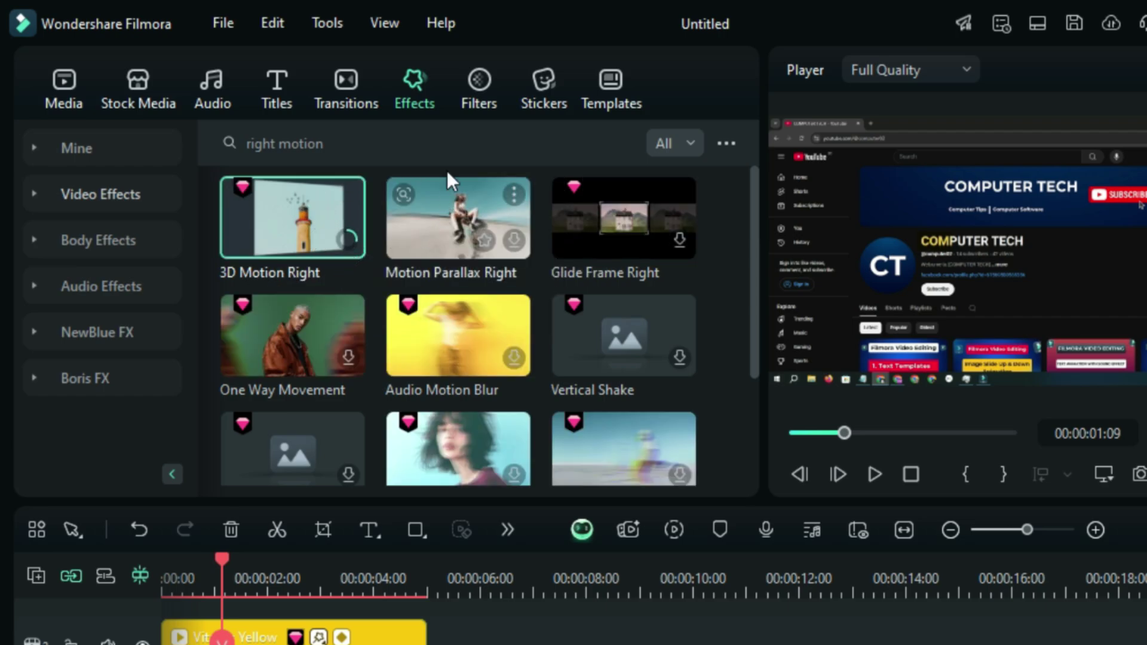
Step: Search the effects for "left motion" and download the 3D Motion Left effect
left_click(293, 150)
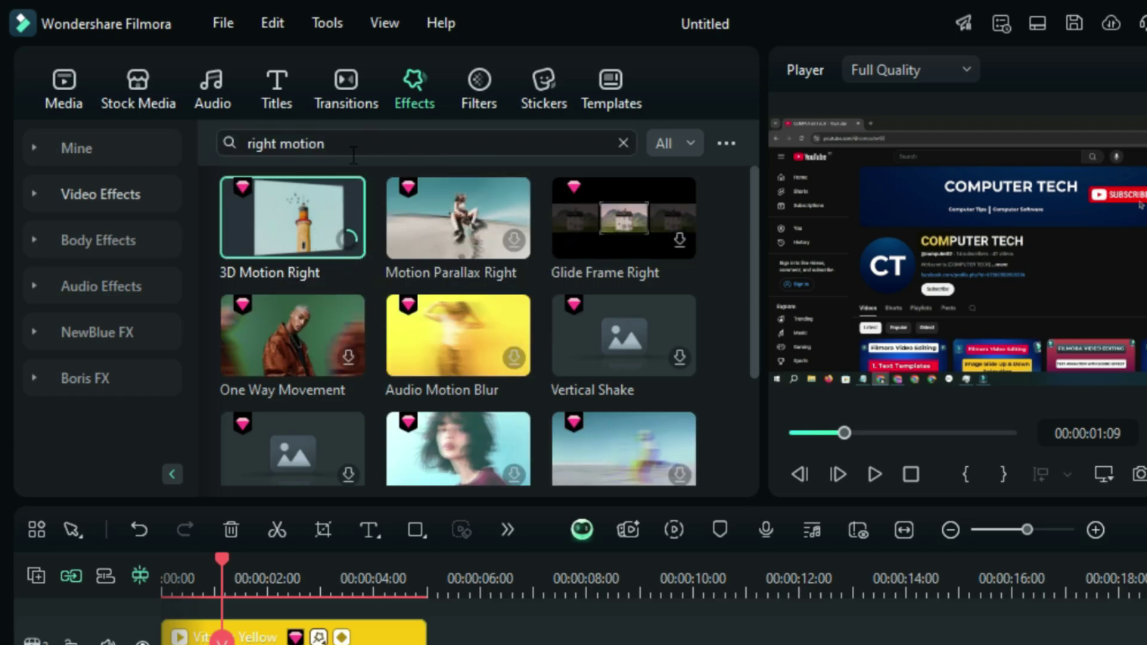
double_click(275, 143)
key("BackSpace")
type("left")
key("Return")
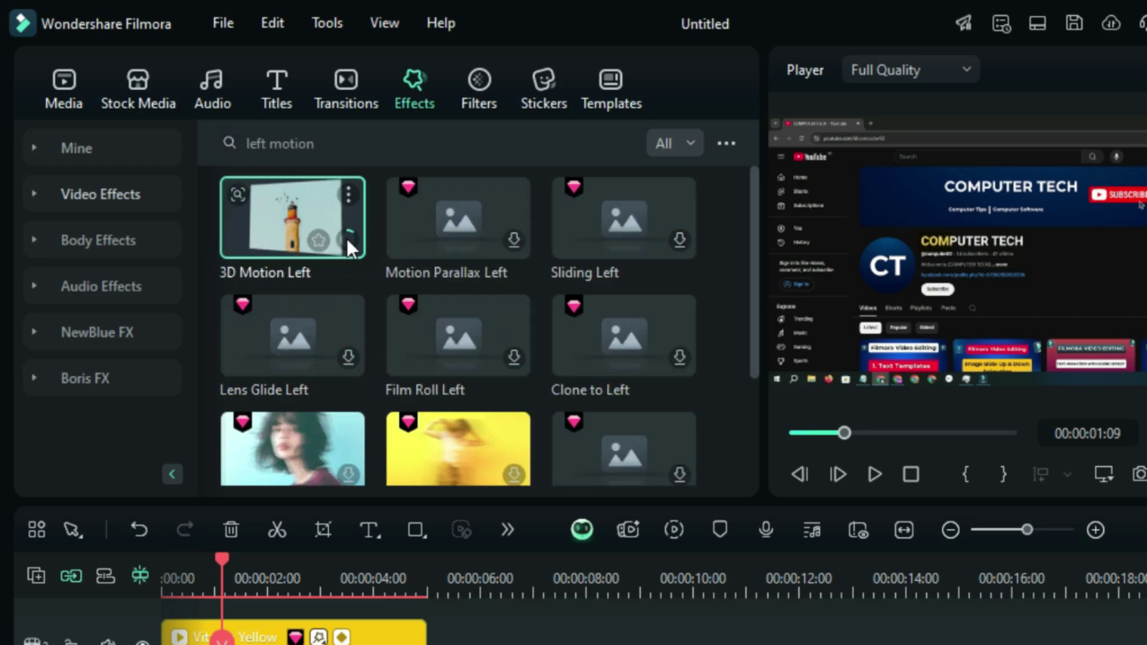
Step: Search for "right motion" again and apply the 3D Motion Right effect to the Snapshot clip
left_click(385, 149)
triple_click(385, 150)
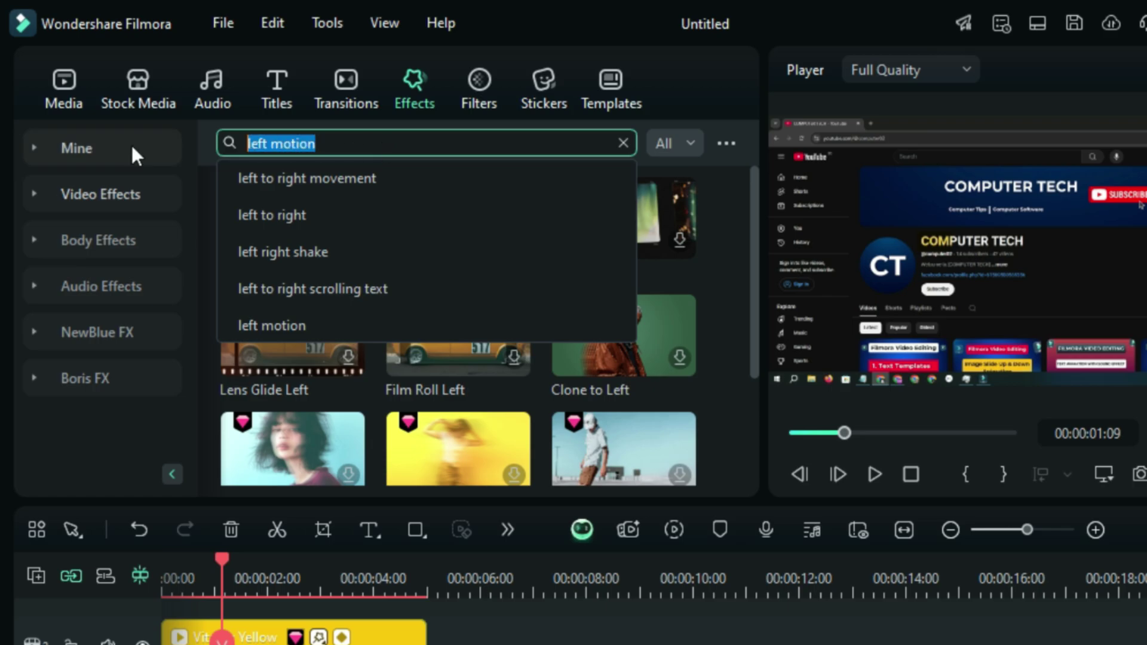
type("right motion")
key("Return")
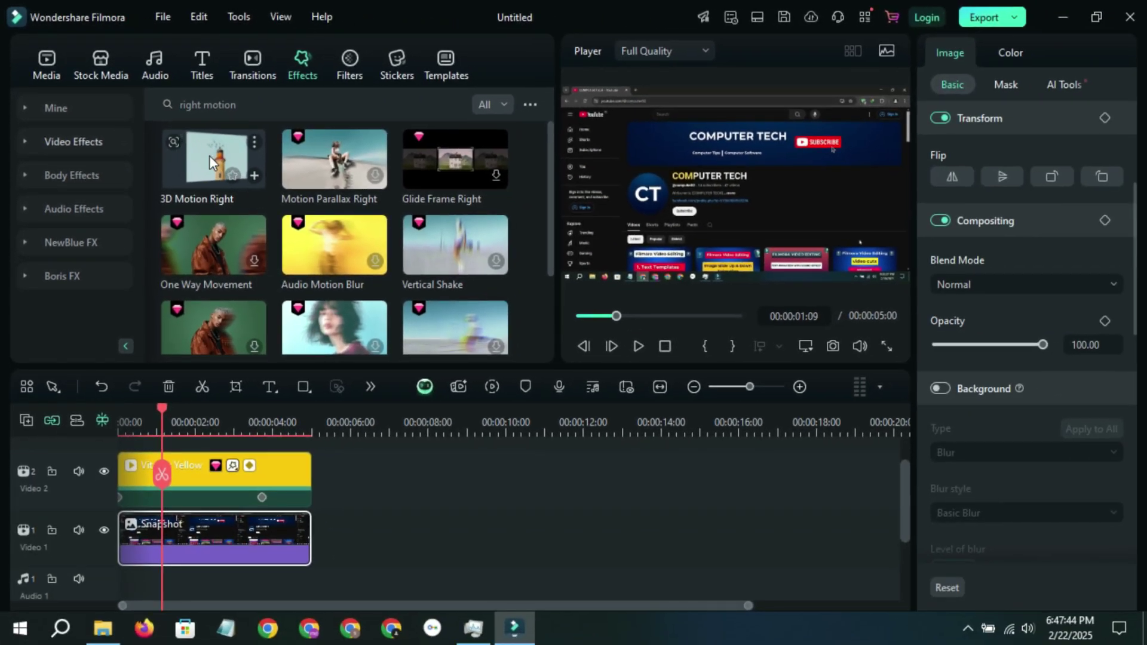
left_click_drag(209, 155, 202, 541)
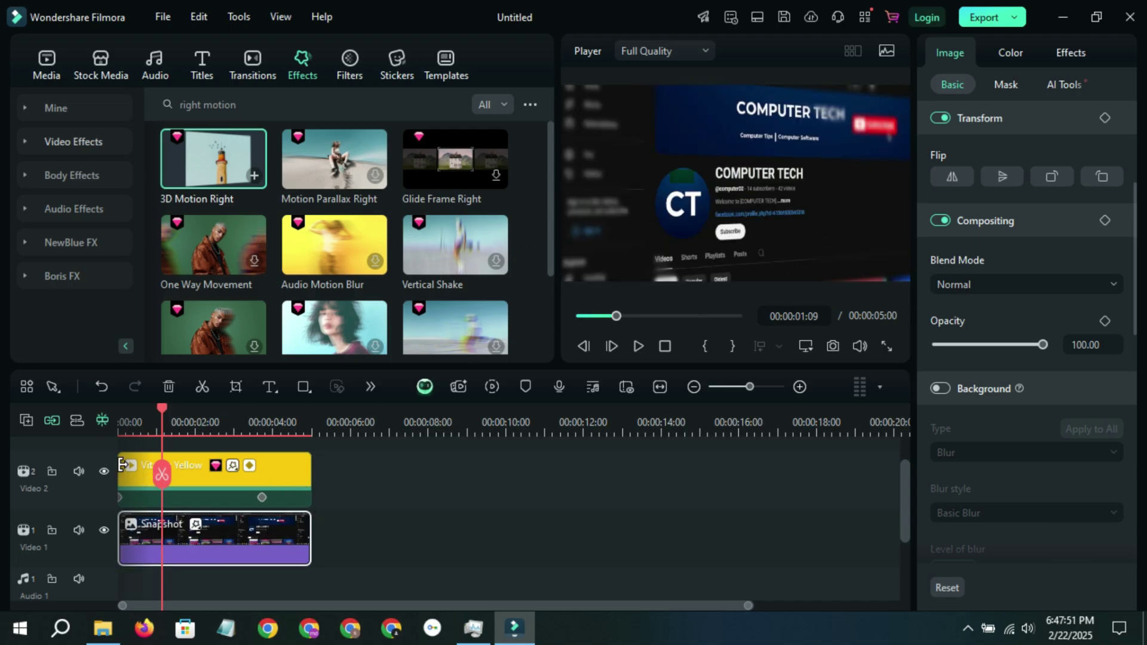
Step: Play the timeline from the start to check how the highlight lines up with the 3D motion
left_click_drag(163, 415, 114, 410)
key("space")
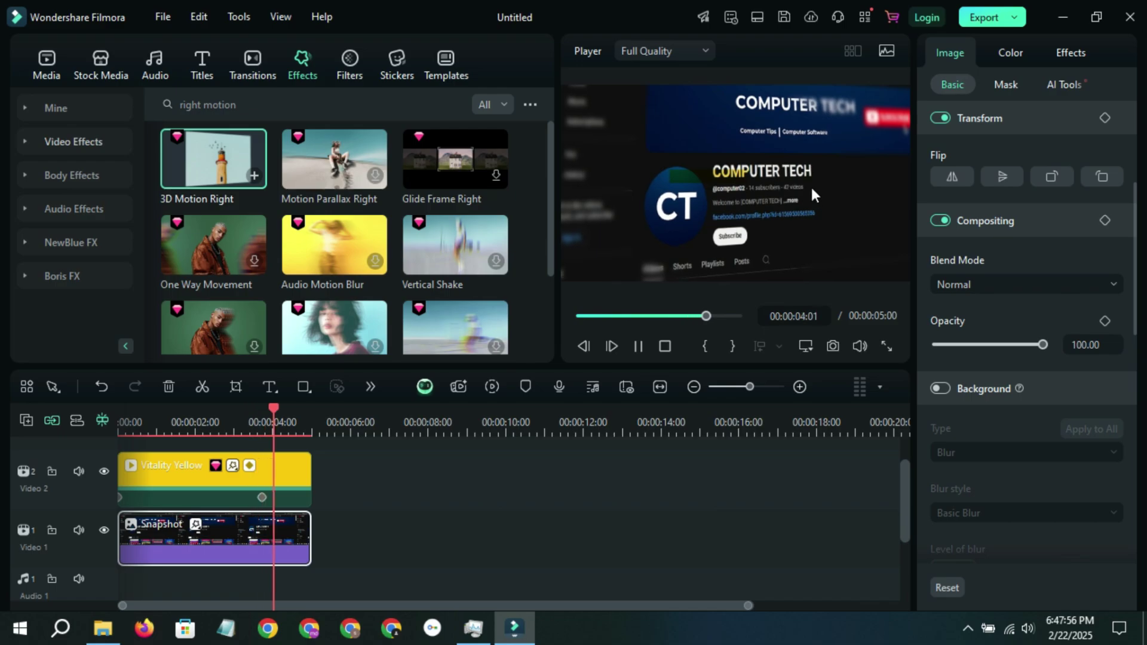
key("space")
Step: Remove the 3D Motion Right effect from the Snapshot clip
left_click(235, 479)
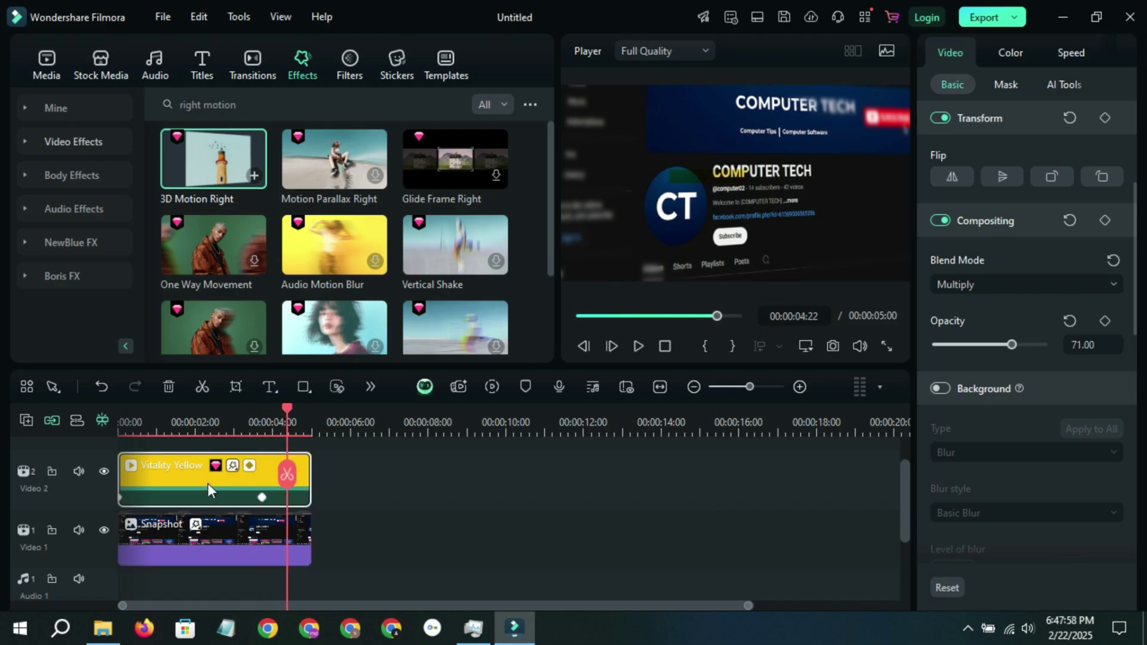
left_click(216, 531)
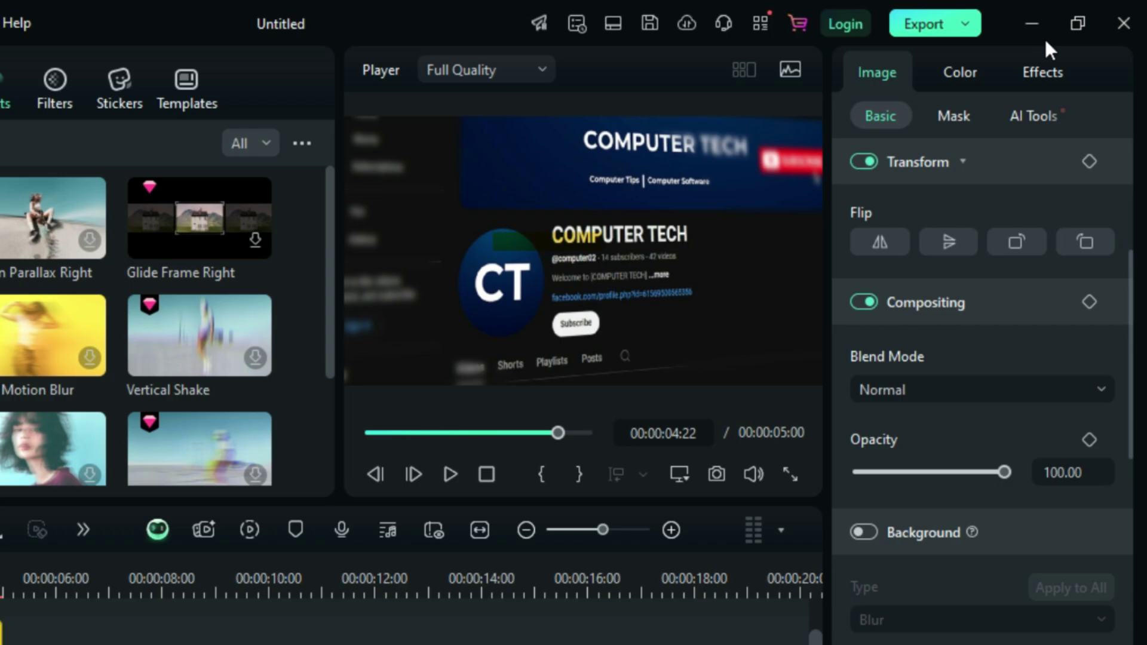
left_click(1067, 75)
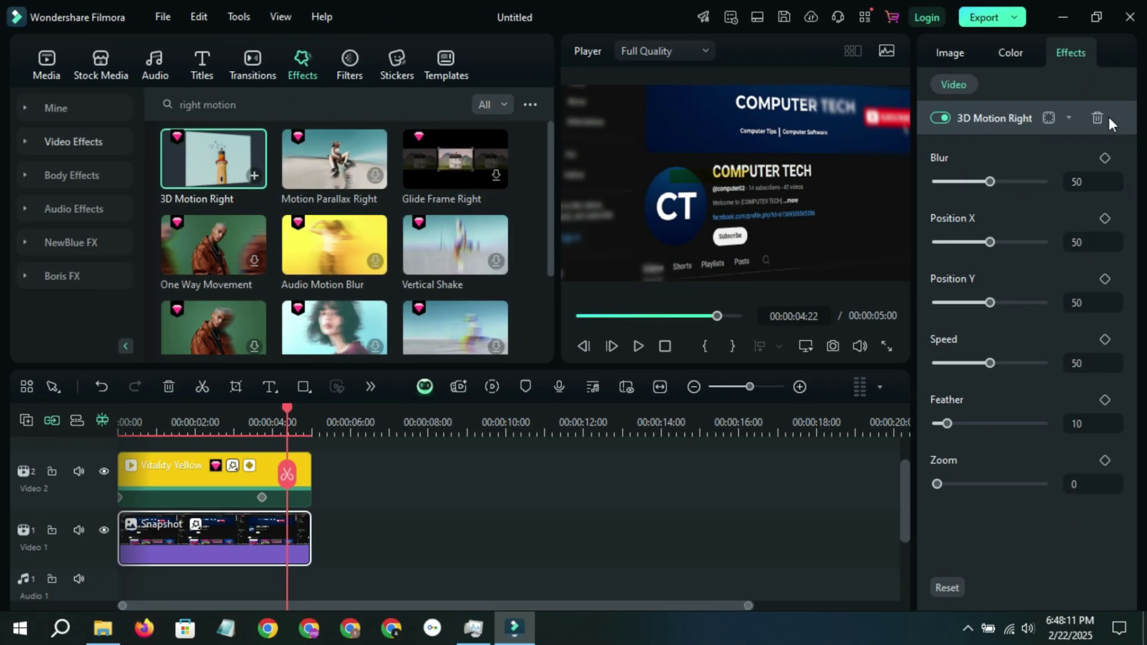
left_click(1100, 117)
Step: Combine the Vitality Yellow and Snapshot clips into one compound clip, keeping the suggested name
left_click_drag(415, 553, 209, 467)
right_click(213, 471)
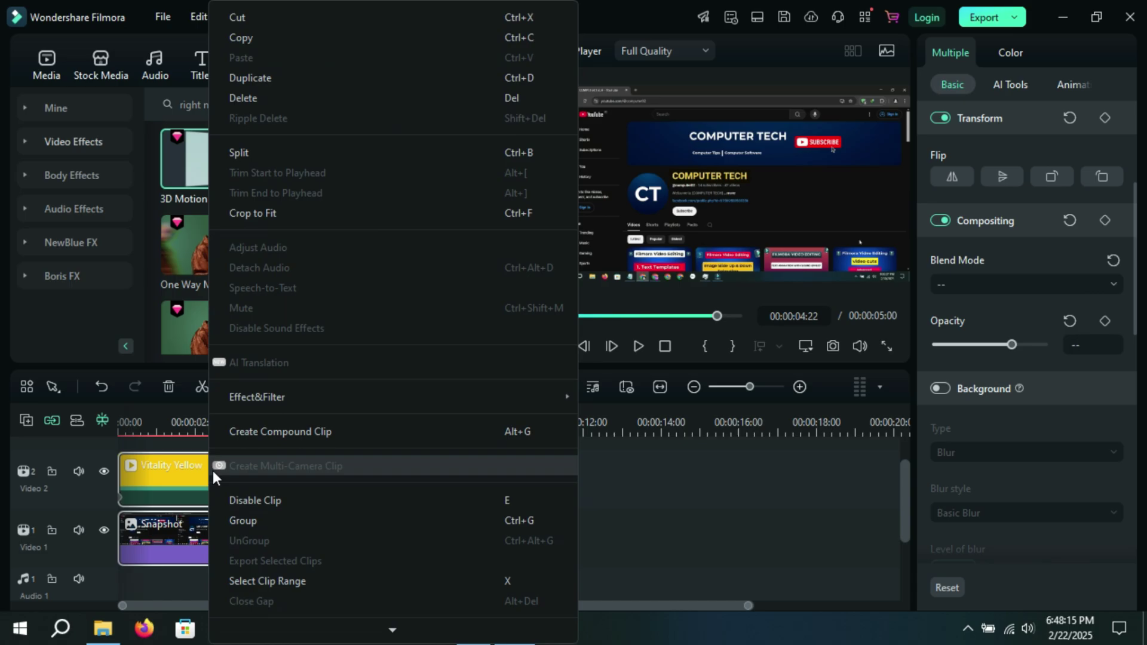
left_click(261, 431)
left_click(667, 324)
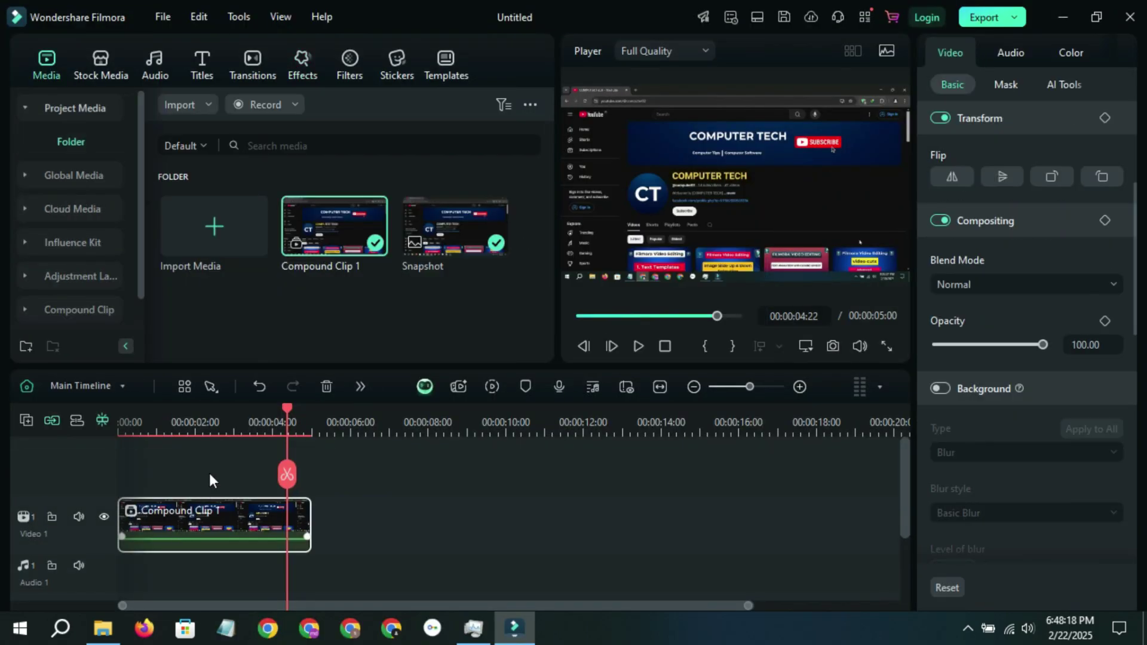
Step: Search the effects for "right motion" and apply the 3D Motion Right effect to the compound clip
left_click(217, 429)
mouse_move(249, 538)
left_mouse_down()
mouse_move(250, 487)
mouse_move(250, 515)
left_mouse_up()
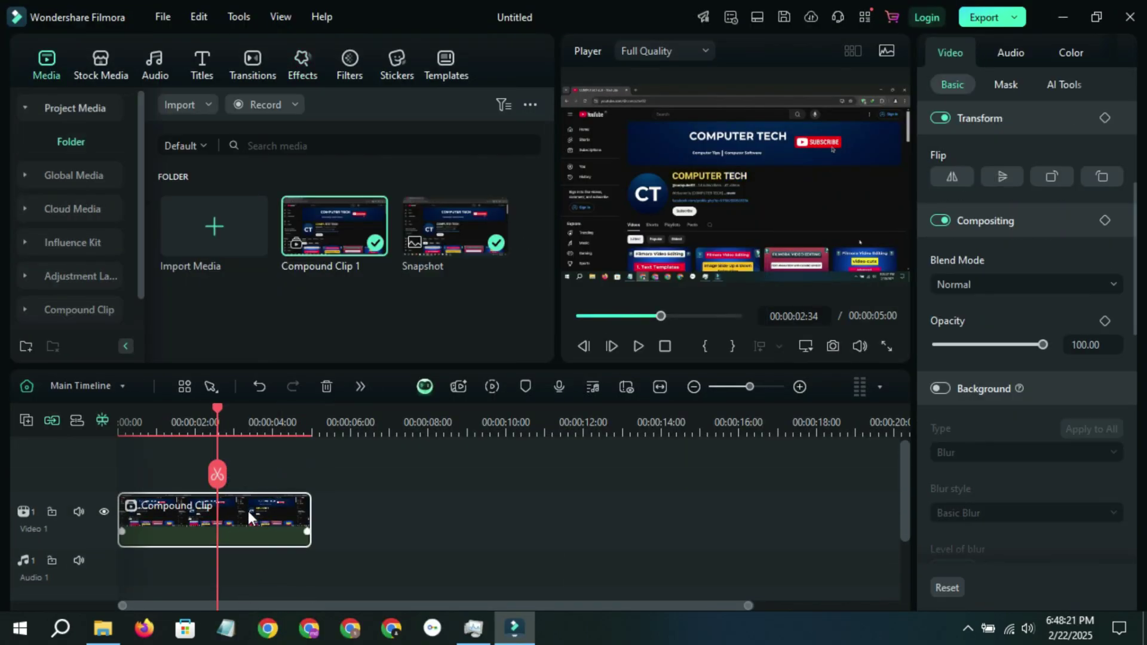
left_click(186, 420)
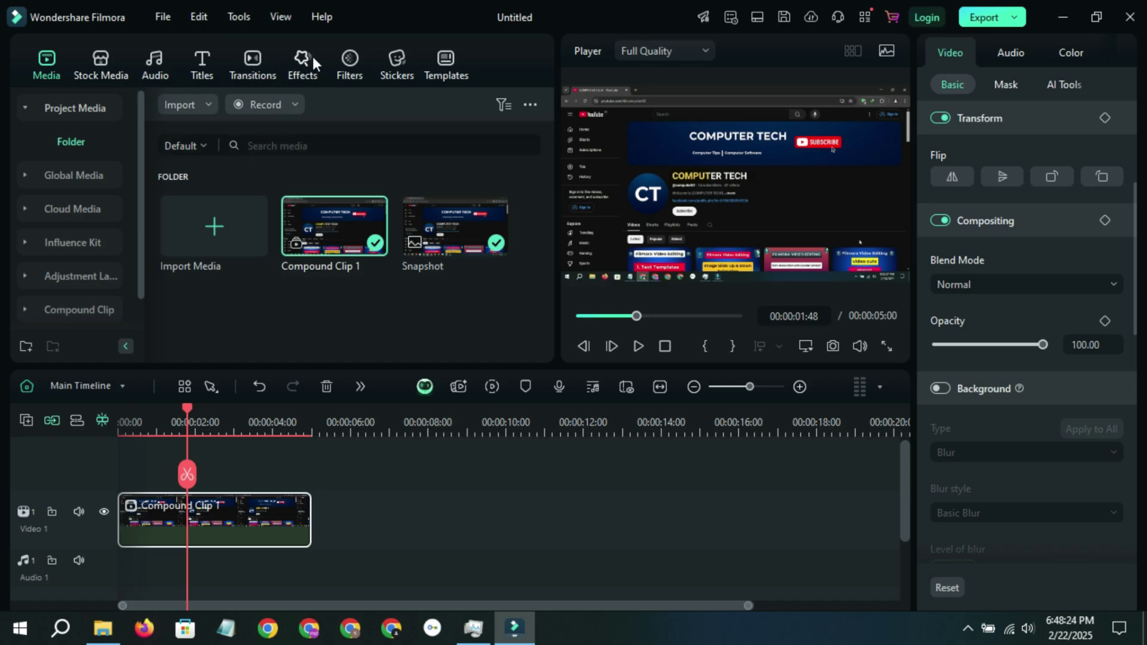
left_click(299, 72)
left_click(242, 99)
left_click(254, 104)
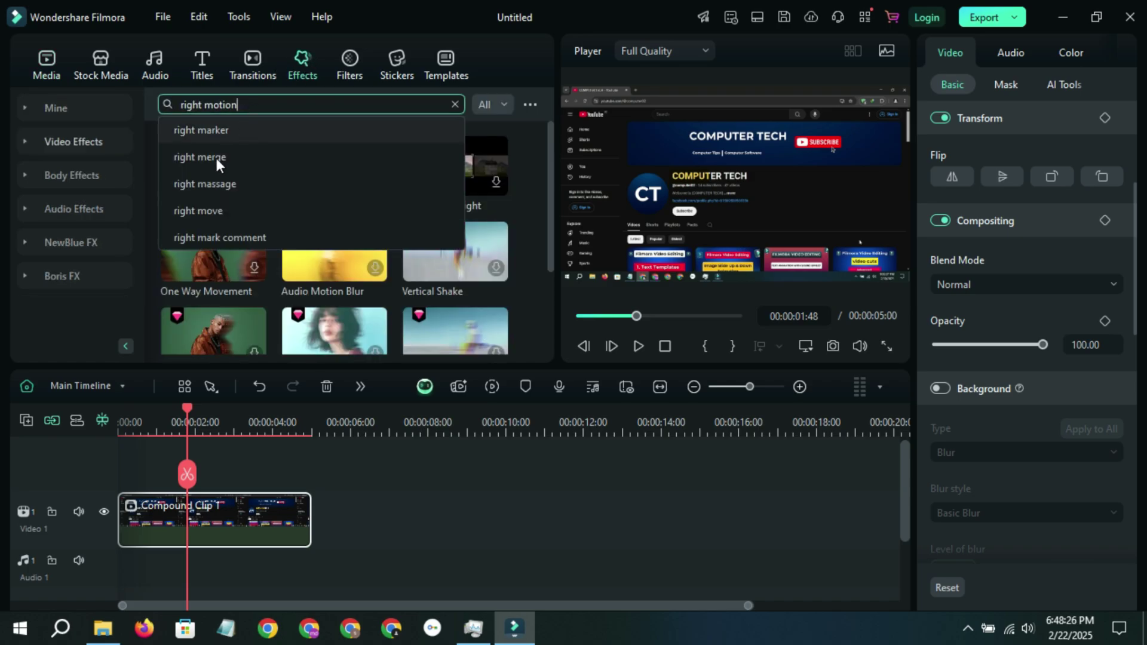
left_click(515, 134)
left_click_drag(208, 171, 204, 525)
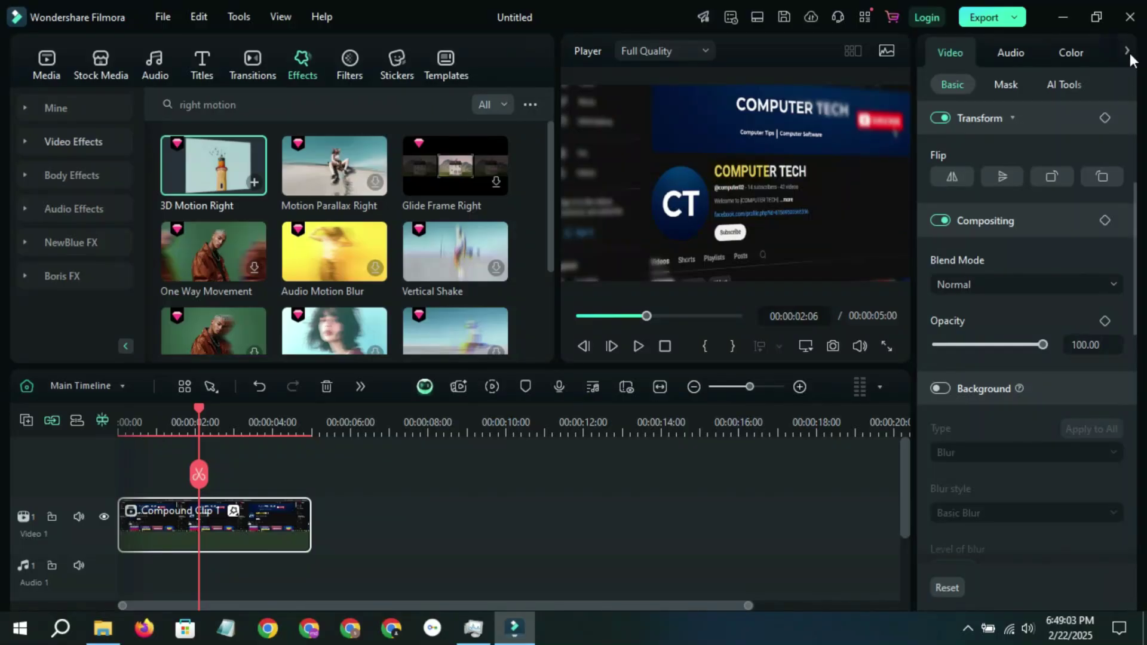
Step: Set the Blur of the compound clip's 3D Motion Right effect to 0 and try a lower Position Y
left_click(1105, 56)
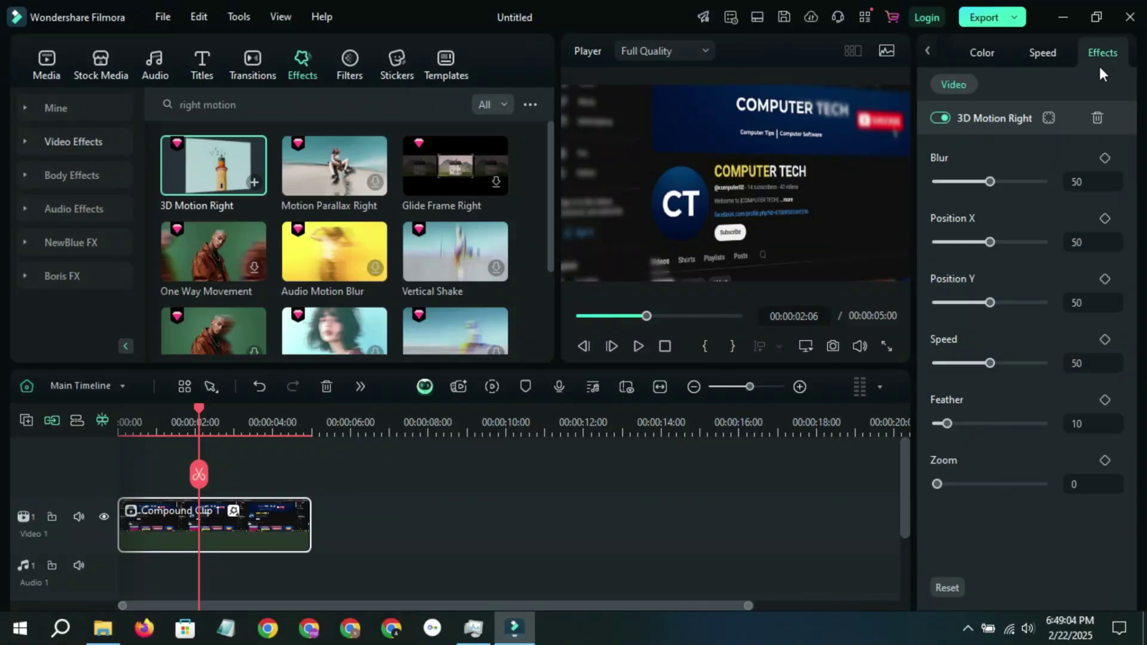
left_click_drag(990, 182, 873, 174)
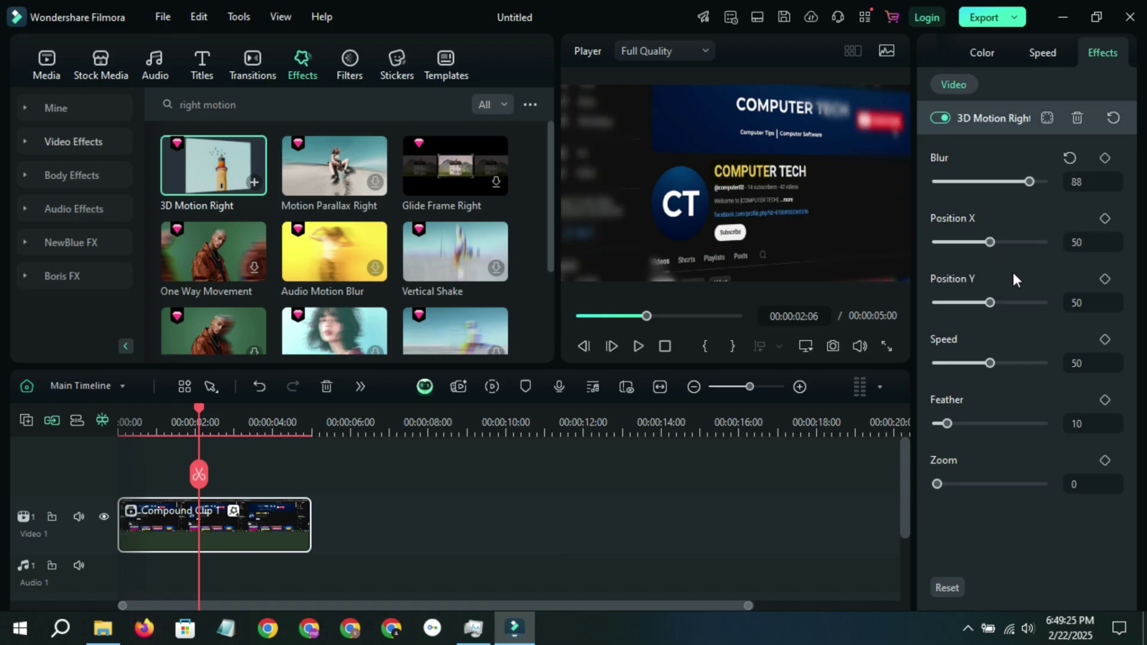
left_click_drag(990, 303, 952, 303)
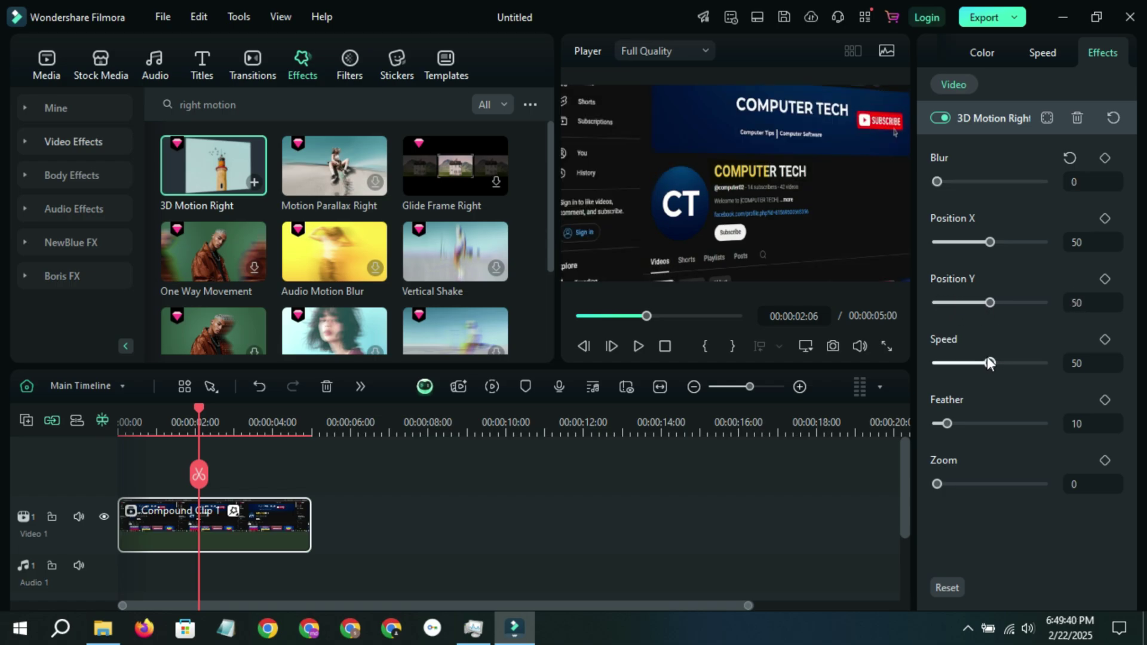
Step: Set the 3D Motion Right effect's Speed to 100 and play the compound clip from the start to preview the motion
left_click_drag(989, 362, 1073, 362)
left_click_drag(649, 311, 546, 289)
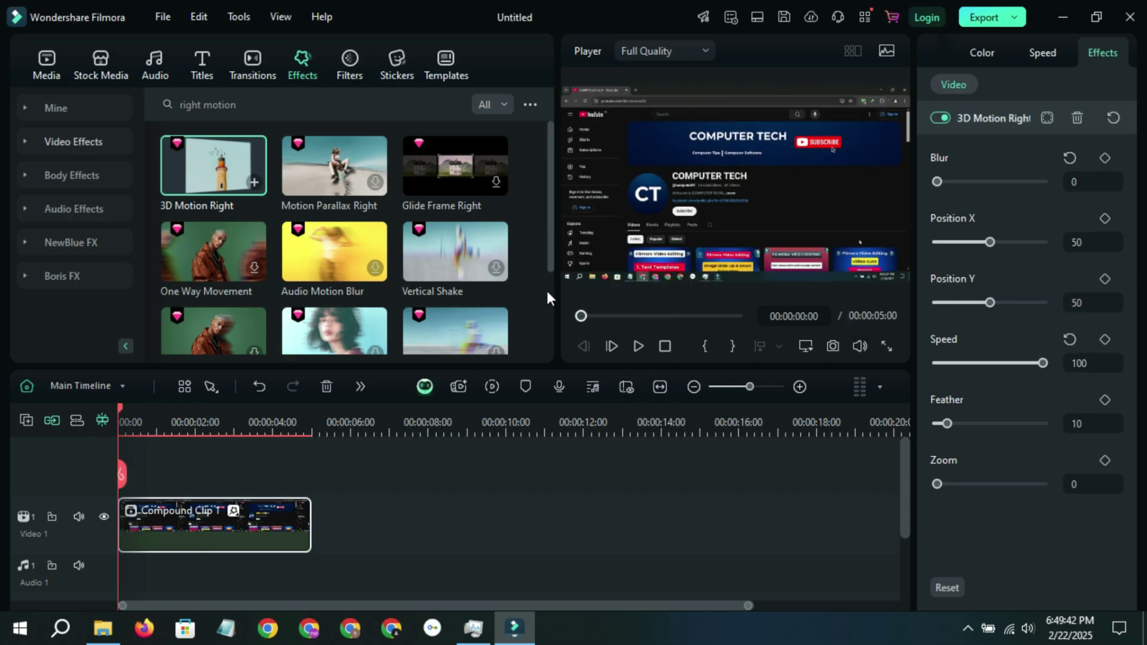
key("space")
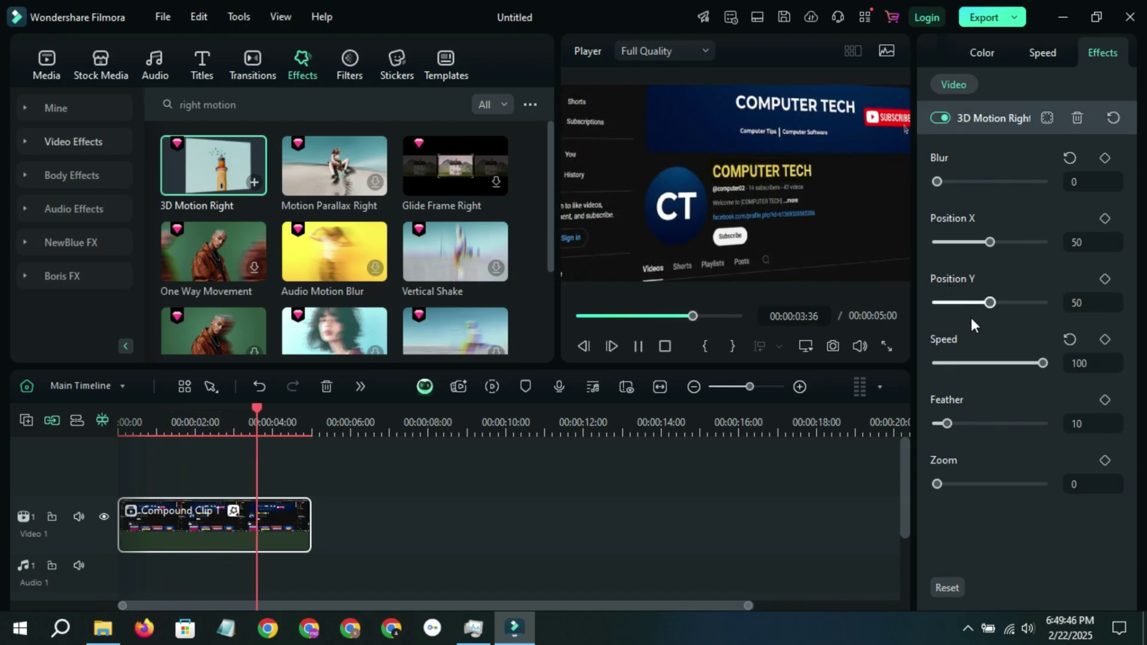
key("space")
Step: Try the effect's Speed at 0, play the compound clip from the start to compare, and return Speed to 50
left_click_drag(976, 363, 706, 362)
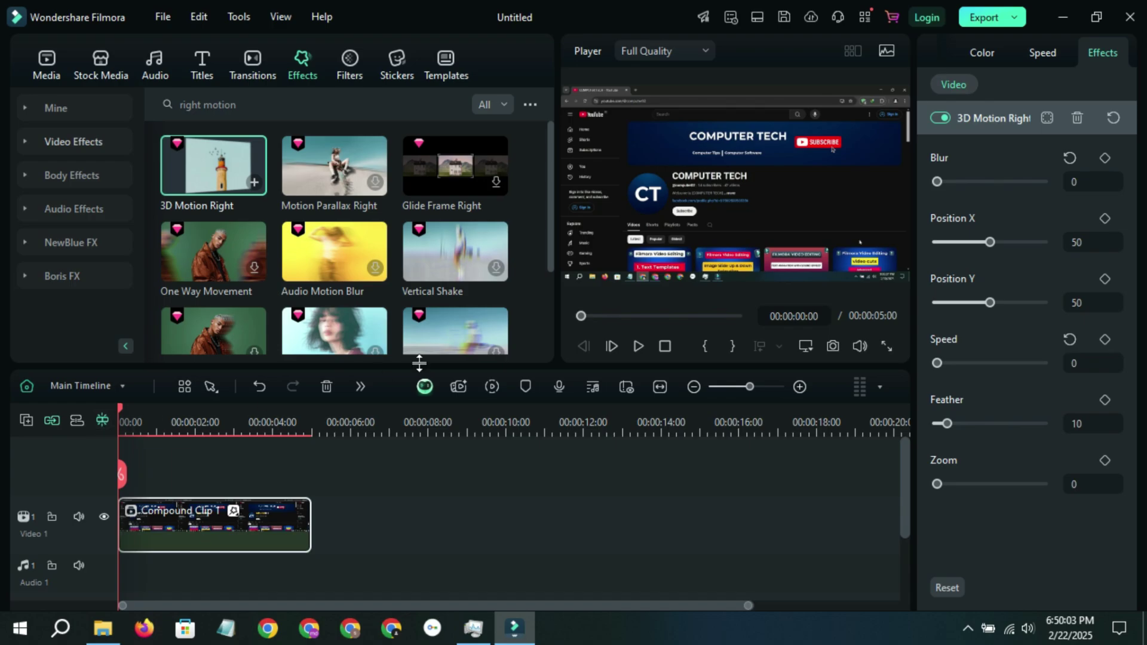
left_click(635, 351)
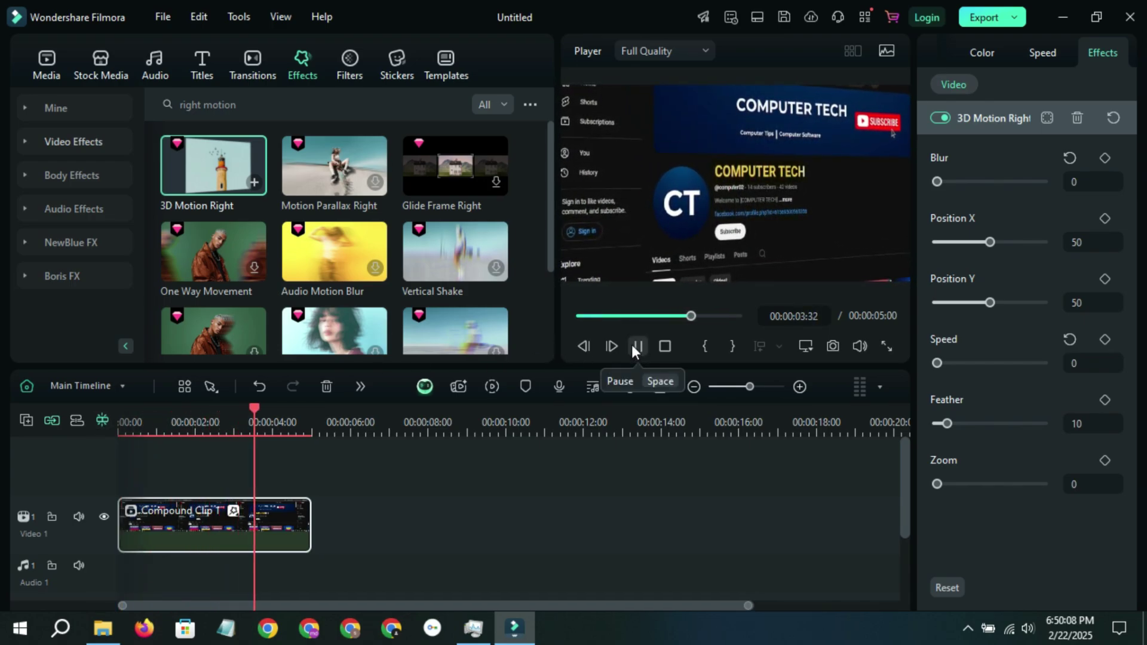
left_click(635, 347)
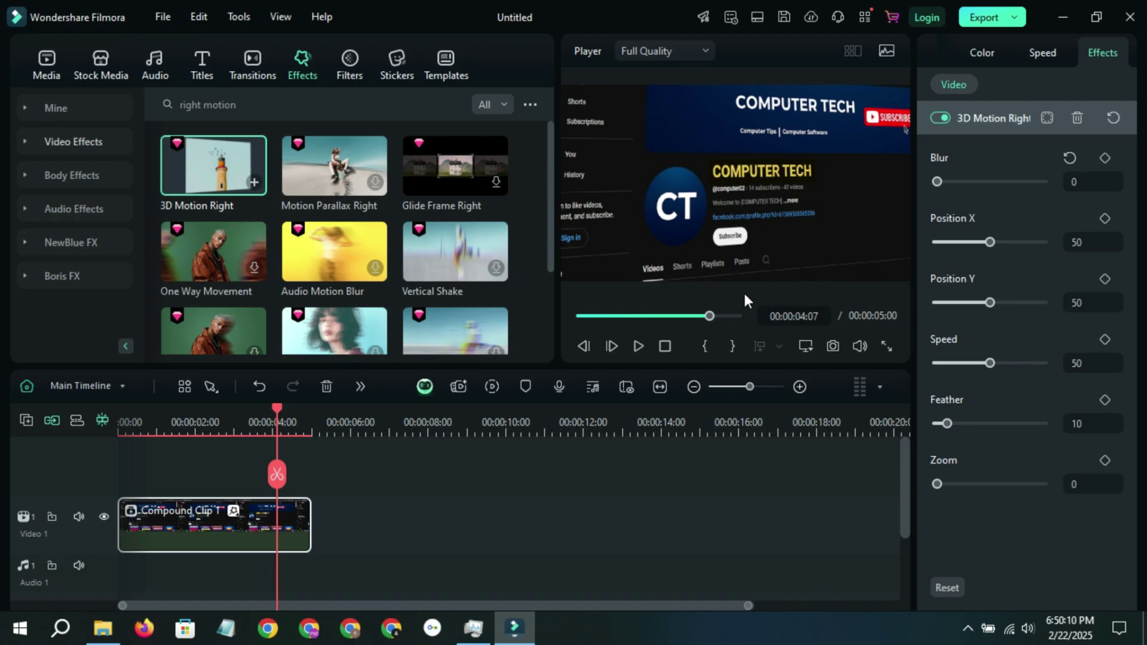
Step: Close the File Explorer window showing the filmora snapshot folder
left_click(49, 58)
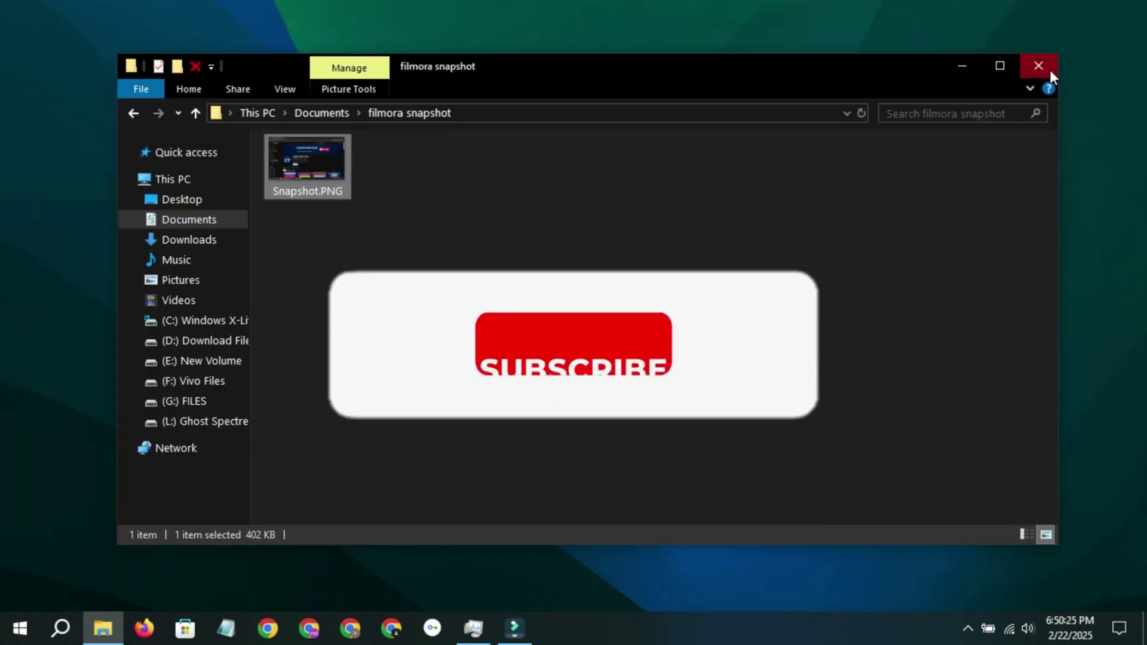
left_click(1050, 70)
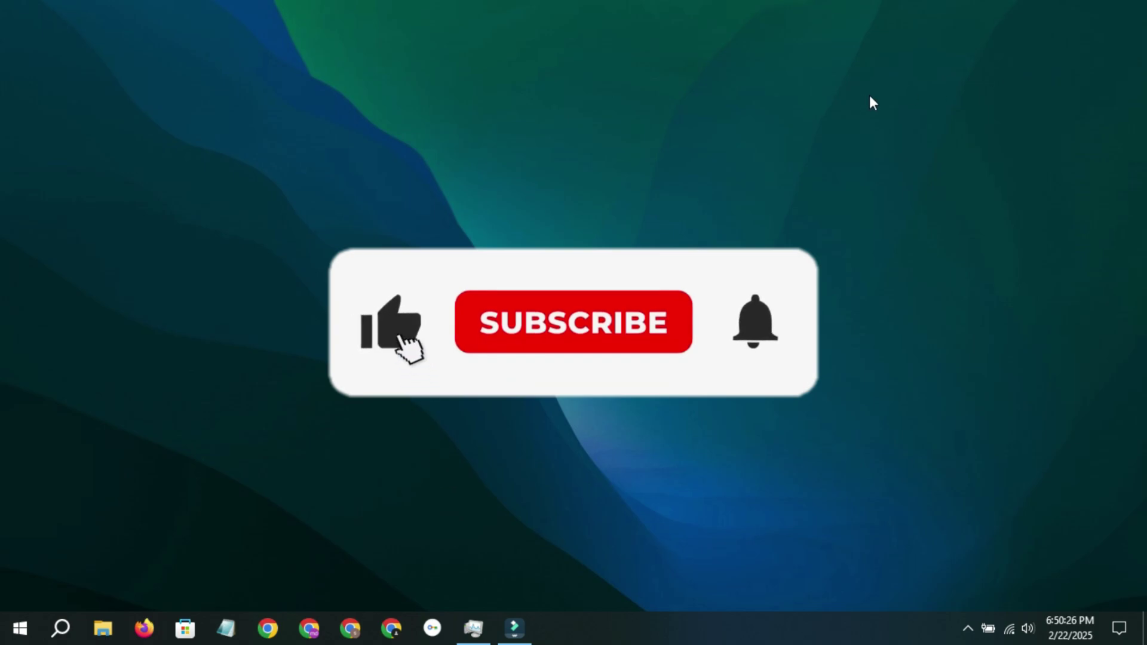